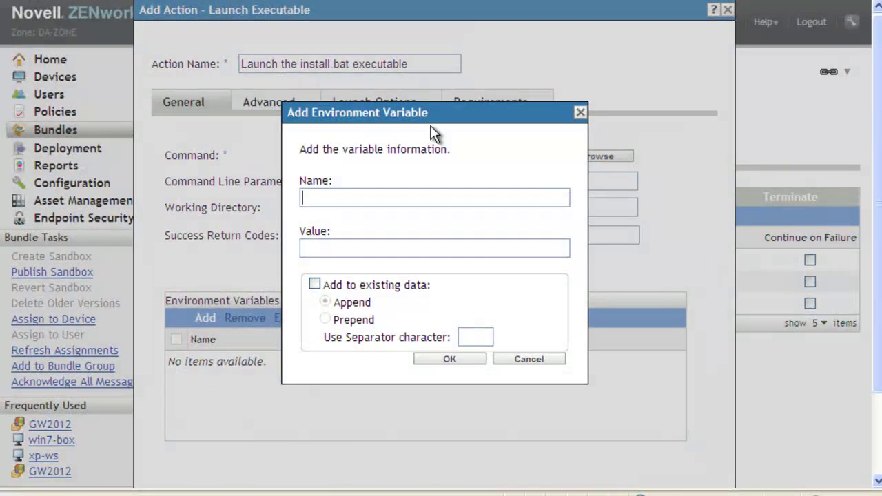
Step: Add environment variable GW_INST_TRANSFORM_FILE with value groupwise.mst to the install.bat action
{"action": "type", "text": "GW_INST"}
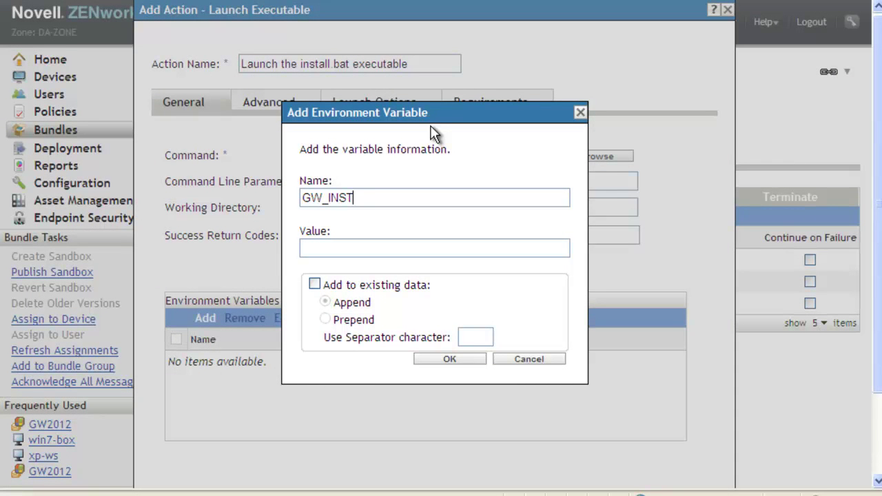
{"action": "type", "text": "_TRANSFORM_FILE"}
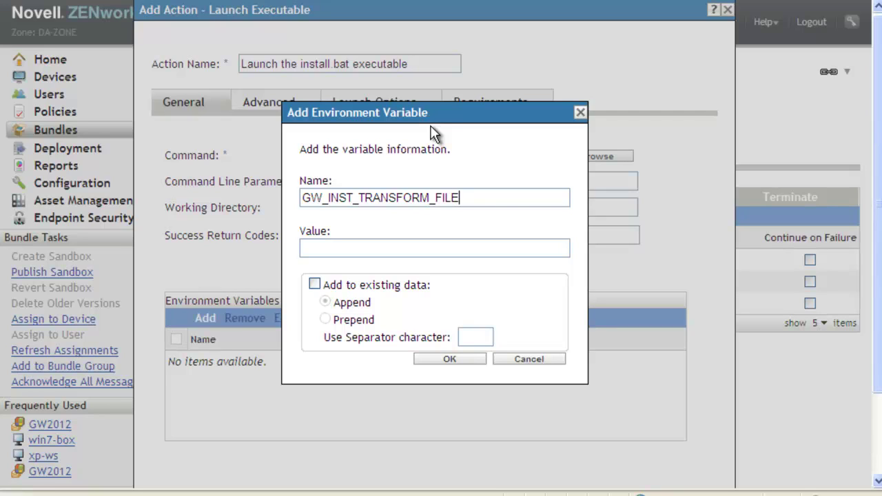
{"action": "left_click", "coordinate": [398, 250]}
{"action": "type", "text": "groupwise.ms"}
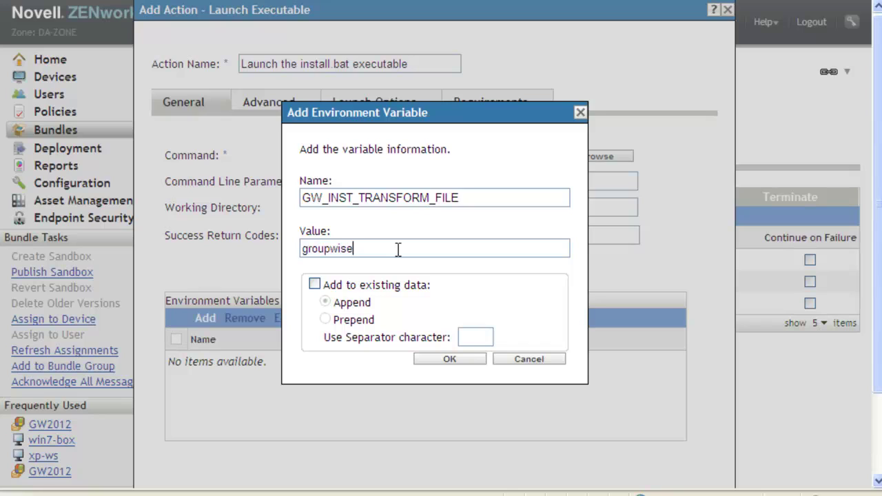
{"action": "type", "text": "t"}
{"action": "left_click", "coordinate": [461, 363]}
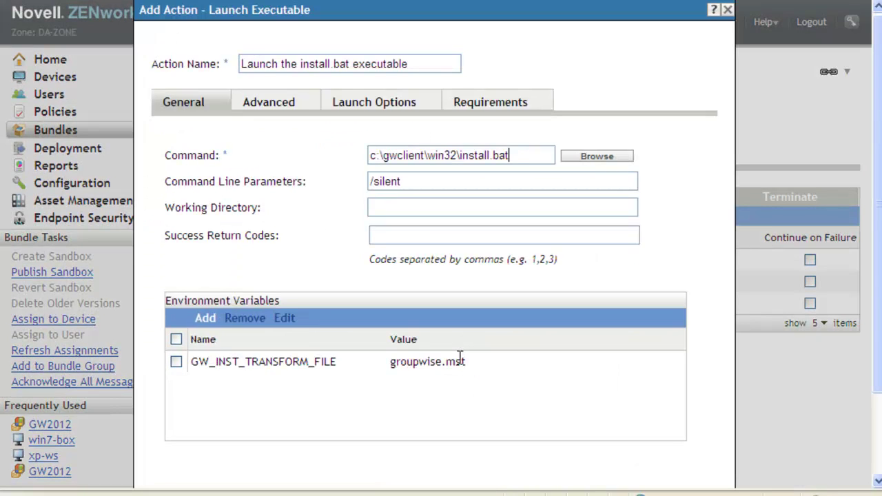
Step: Add a second environment variable named GW_INST_REMOVE_MSI with value True
{"action": "left_click", "coordinate": [206, 319]}
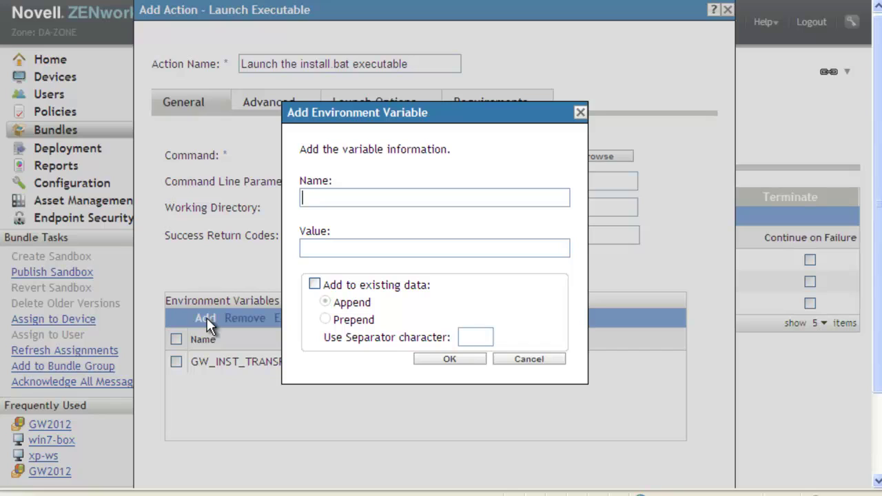
{"action": "type", "text": "GW_INST_REMOVE_"}
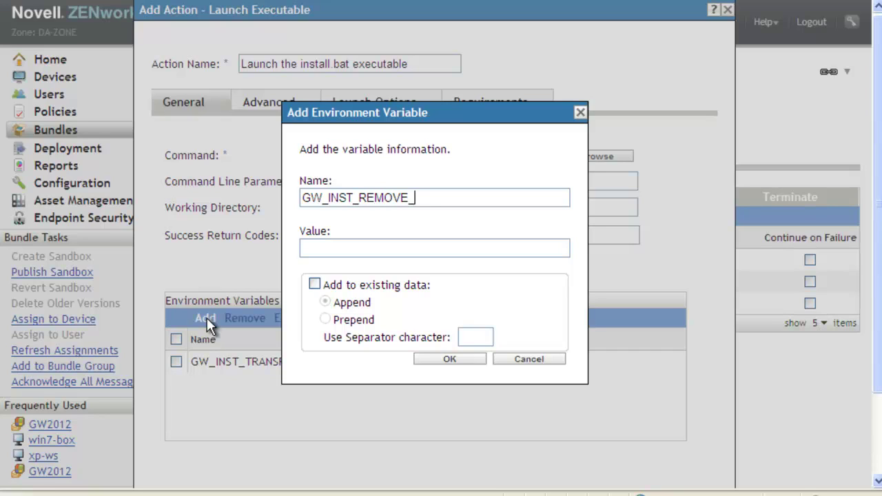
{"action": "type", "text": "MSI"}
{"action": "left_click", "coordinate": [354, 249]}
{"action": "type", "text": "True"}
{"action": "left_click", "coordinate": [423, 356]}
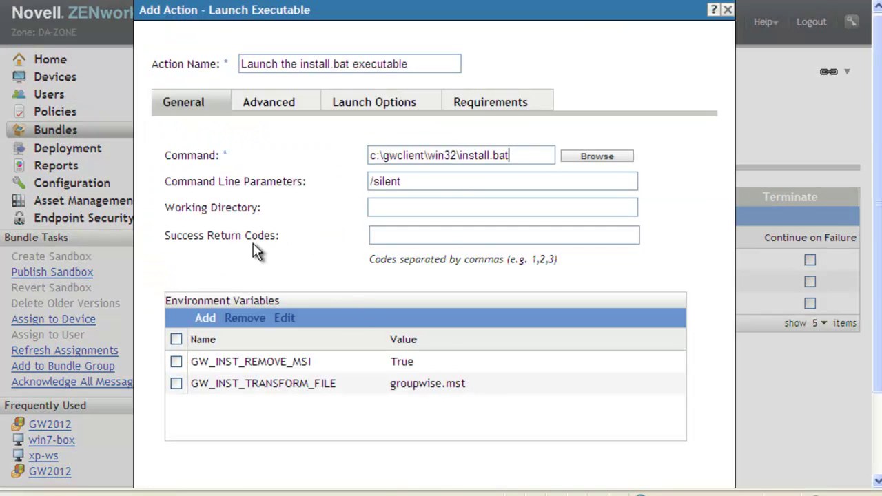
Step: Set install.bat to wait until the action completes and run as dynamic administrator, then save it
{"action": "left_click", "coordinate": [286, 103]}
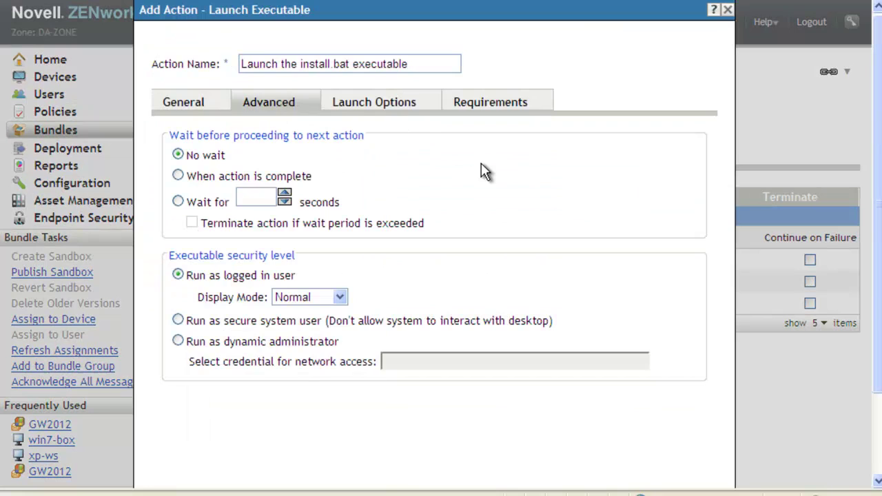
{"action": "left_click", "coordinate": [177, 174]}
{"action": "left_click", "coordinate": [177, 341]}
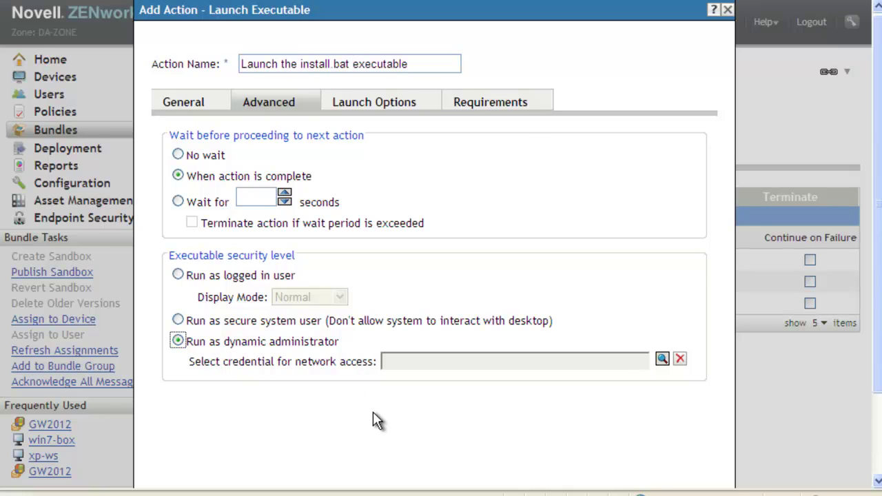
{"action": "scroll", "coordinate": [372, 412], "scroll_direction": "down", "scroll_amount": 3}
{"action": "left_click", "coordinate": [608, 463]}
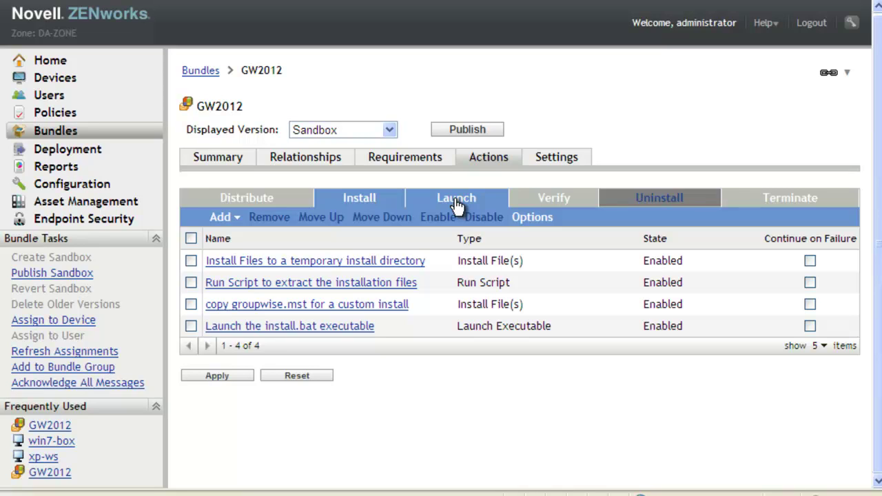
Step: Switch to the GW2012 bundle's Launch actions and open the Add action-type list
{"action": "left_click", "coordinate": [454, 203]}
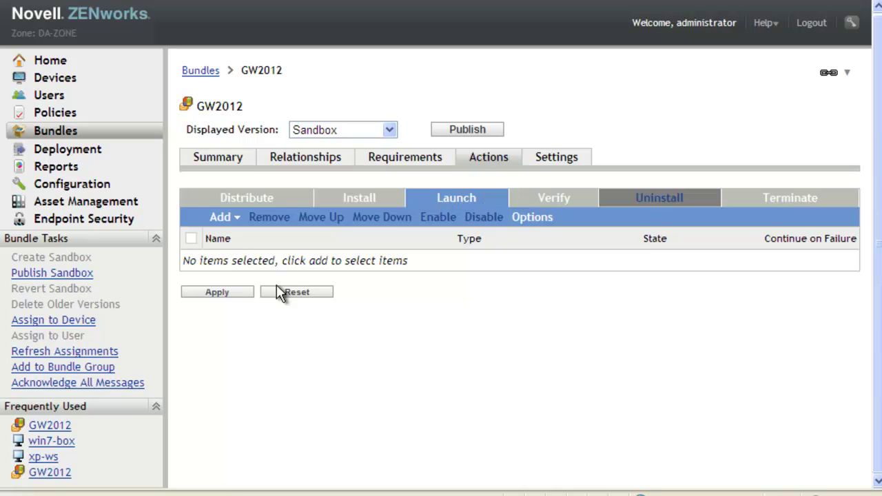
{"action": "left_click", "coordinate": [233, 218]}
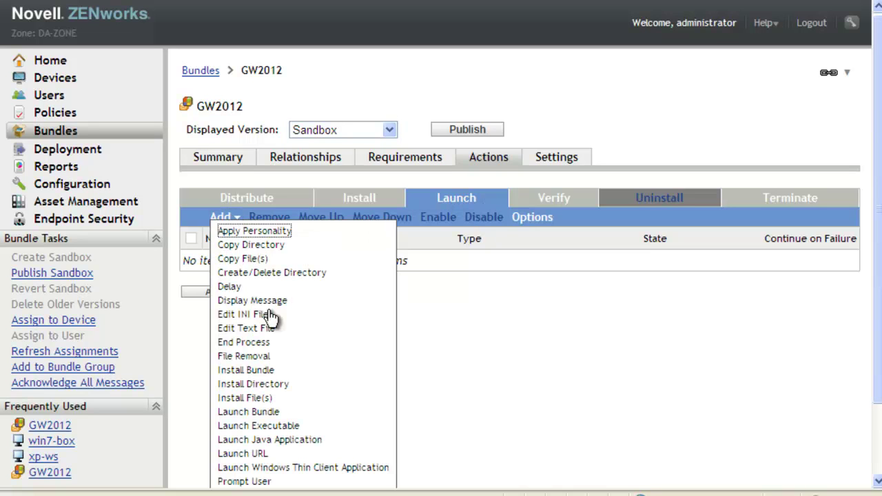
Step: Add a Launch Executable action with command C:\Program Files\Novell\GroupWise\grpwise.exe
{"action": "left_click", "coordinate": [308, 429]}
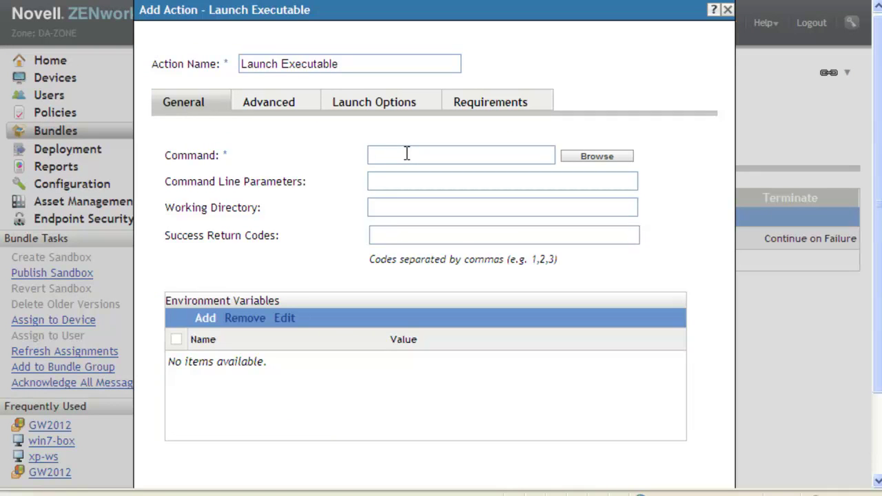
{"action": "type", "text": "C:\\Program Files"}
{"action": "type", "text": "\\"}
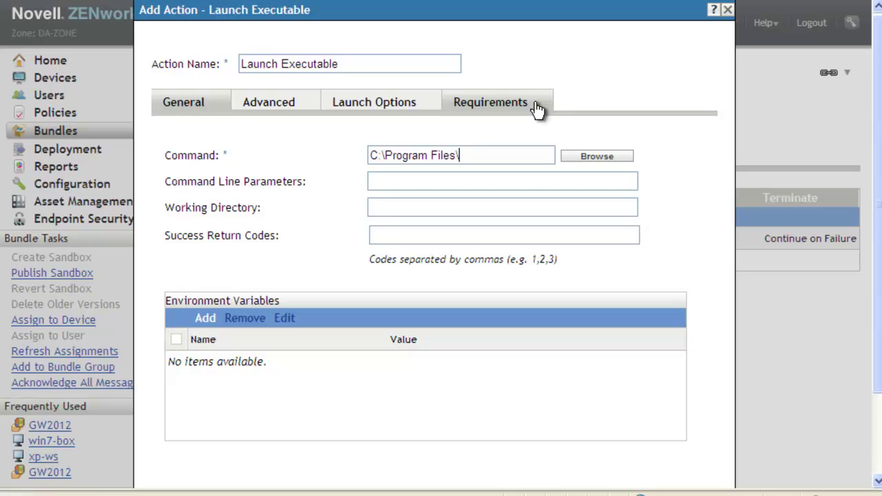
{"action": "type", "text": "Groupwise"}
{"action": "key", "text": "Left"}
{"action": "key", "text": "Left"}
{"action": "key", "text": "Left"}
{"action": "key", "text": "Left"}
{"action": "key", "text": "Left"}
{"action": "key", "text": "Left"}
{"action": "key", "text": "Left"}
{"action": "key", "text": "Left"}
{"action": "type", "text": "Novell\\"}
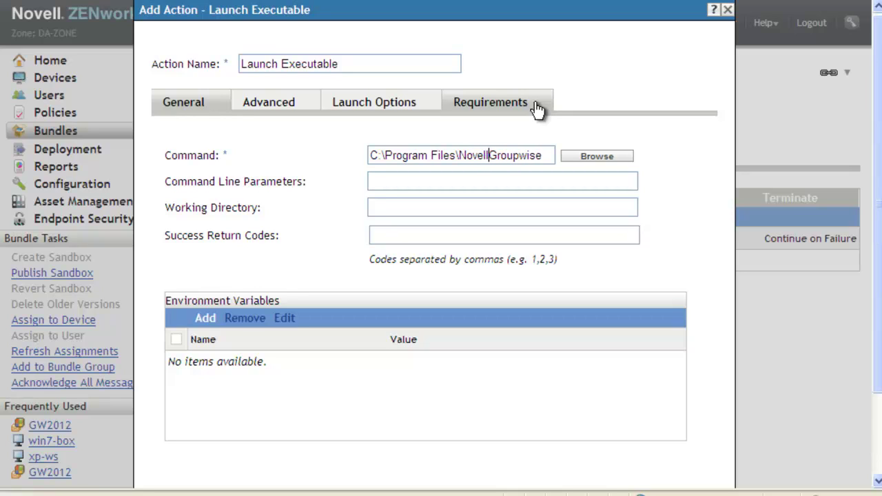
{"action": "key", "text": "Right"}
{"action": "key", "text": "Right"}
{"action": "key", "text": "Right"}
{"action": "key", "text": "Right"}
{"action": "key", "text": "Delete"}
{"action": "type", "text": "W"}
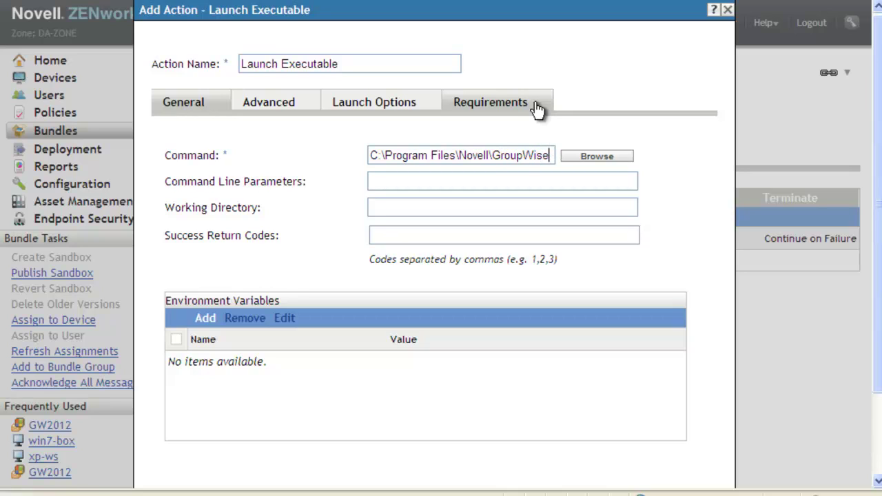
{"action": "key", "text": "Right"}
{"action": "key", "text": "Right"}
{"action": "type", "text": "\\grp"}
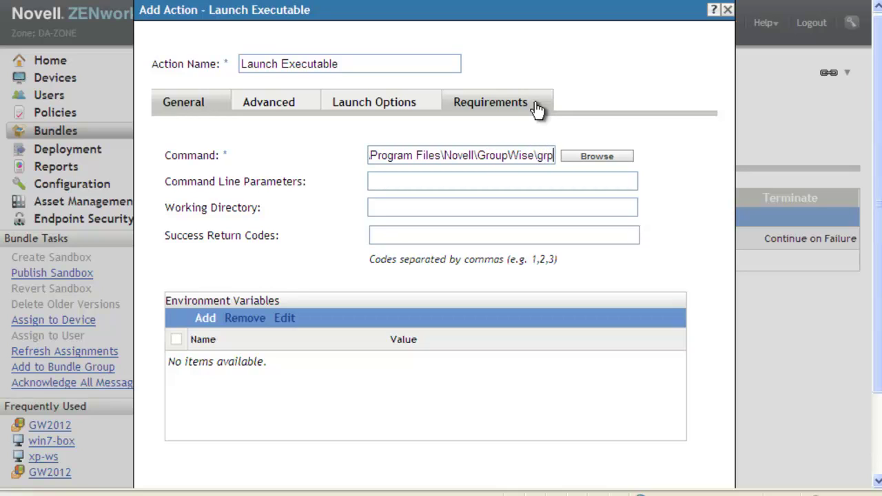
{"action": "type", "text": "wise.exe"}
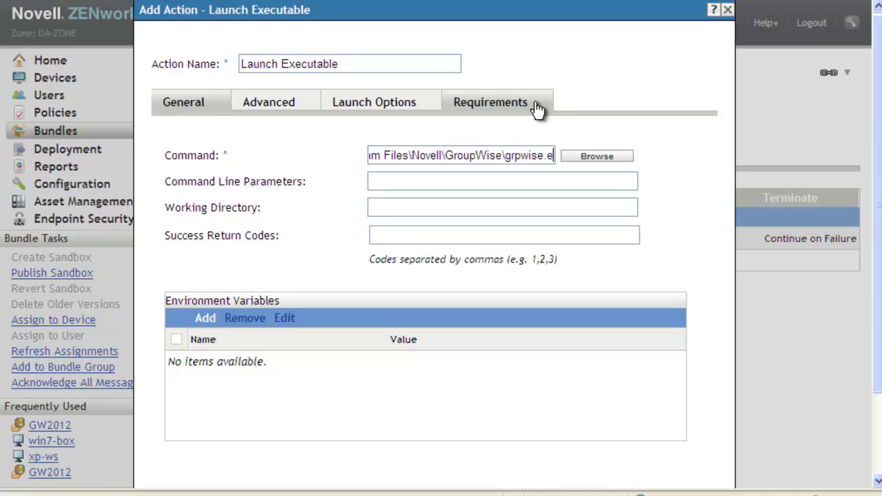
Step: Enter command line parameters /@u-? /ipa-mail.digitalairlines.com /ipp-1677 for grpwise.exe
{"action": "left_click", "coordinate": [438, 182]}
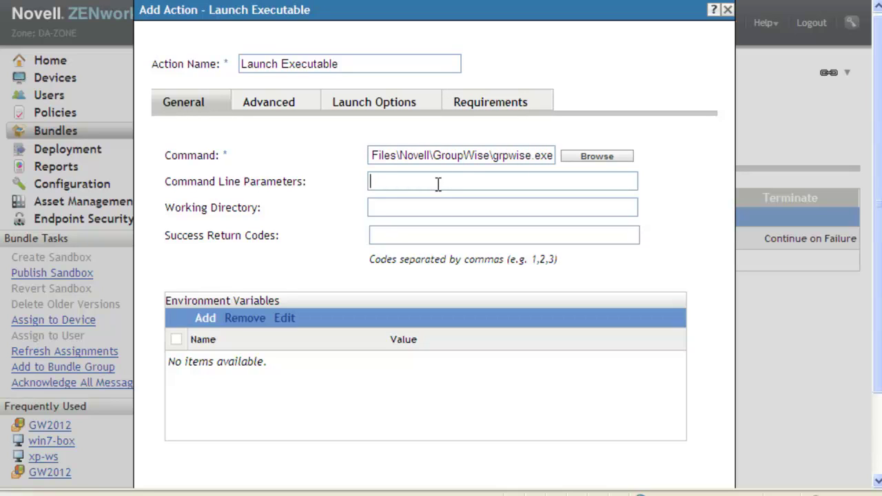
{"action": "type", "text": "/@u-?"}
{"action": "type", "text": "/ipa"}
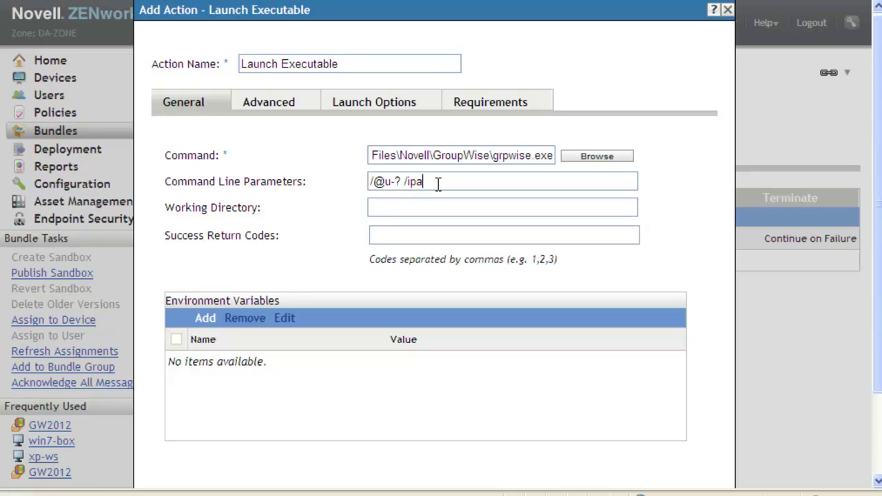
{"action": "type", "text": "-mail.digitalairlines.com"}
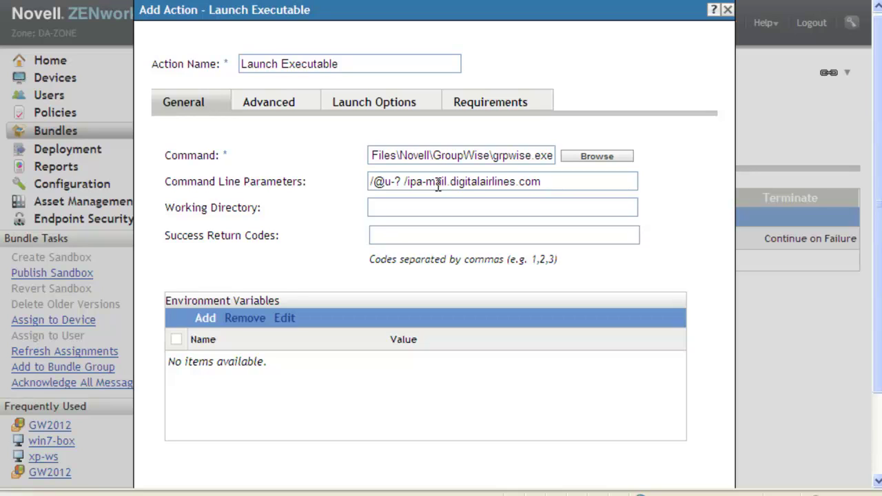
{"action": "type", "text": "/ipp-1677"}
Step: Set the GroupWise launch action to No wait and save it
{"action": "left_click", "coordinate": [286, 109]}
{"action": "left_click", "coordinate": [177, 154]}
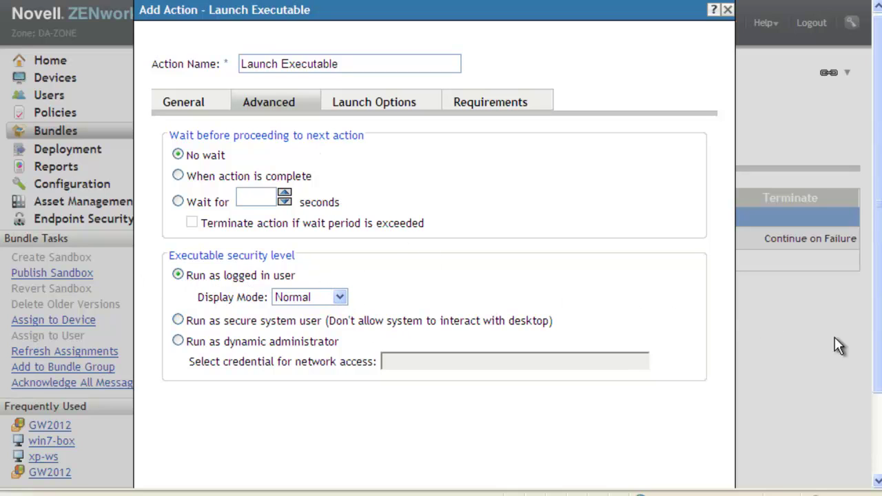
{"action": "scroll", "coordinate": [835, 338], "scroll_direction": "down", "scroll_amount": 3}
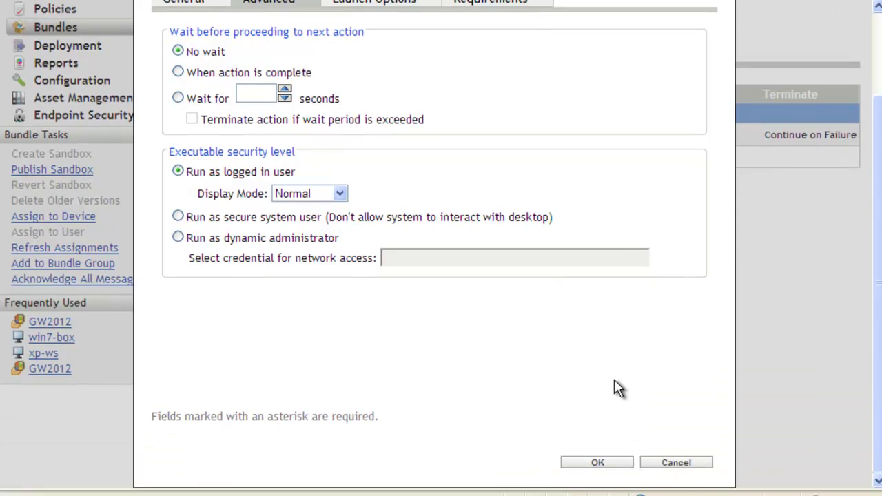
{"action": "left_click", "coordinate": [615, 466]}
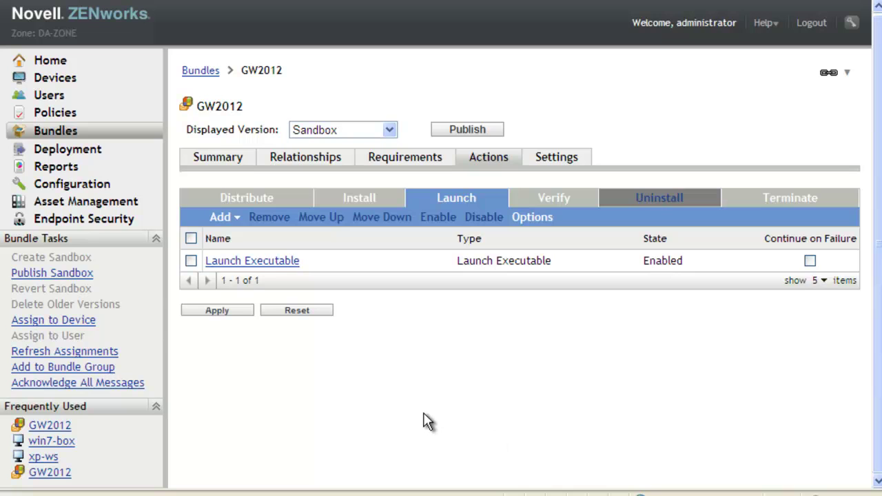
Step: Apply the Launch action changes to the GW2012 bundle
{"action": "left_click", "coordinate": [225, 310]}
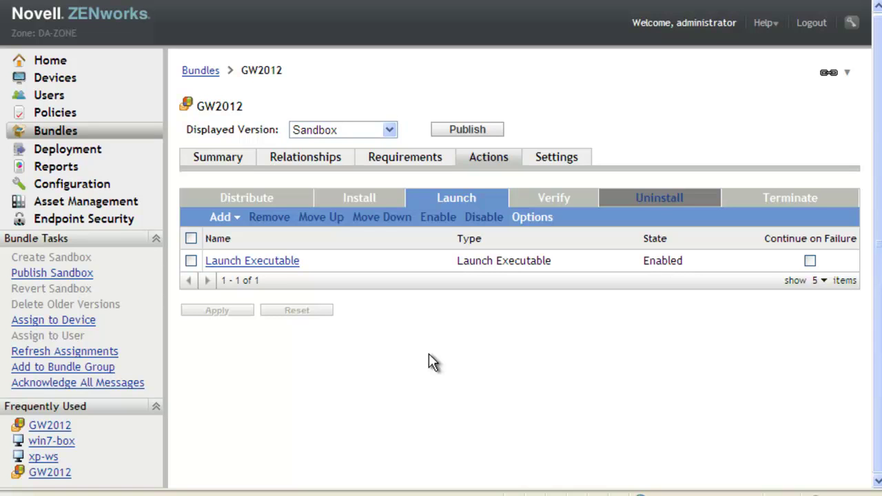
Step: On the GW2012 Summary page, set Show Bundle Activity to Yes
{"action": "left_click", "coordinate": [218, 159]}
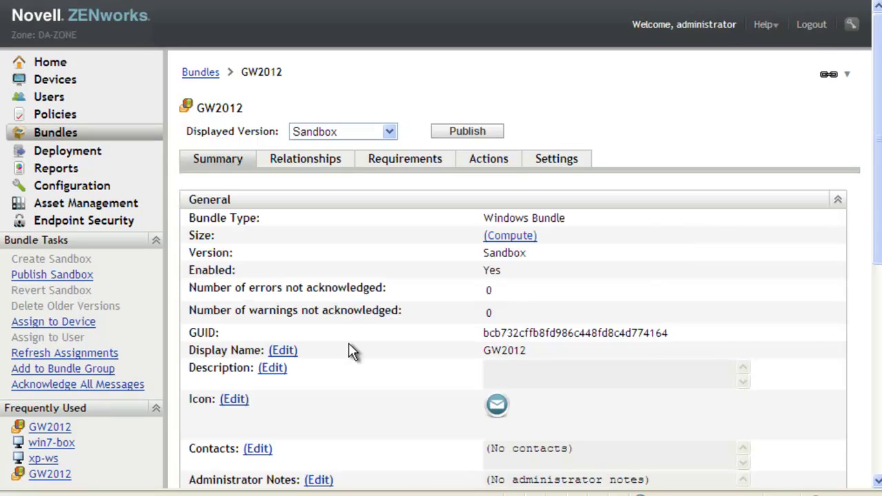
{"action": "scroll", "coordinate": [351, 351], "scroll_direction": "down", "scroll_amount": 3}
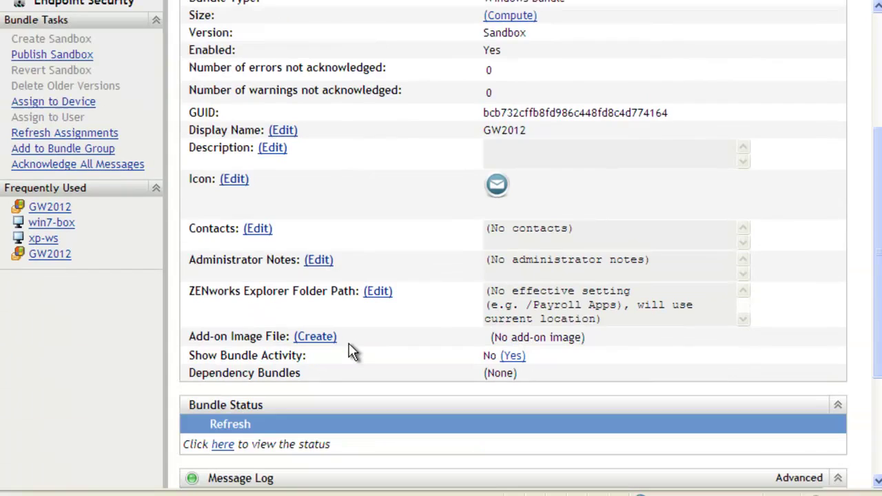
{"action": "scroll", "coordinate": [351, 351], "scroll_direction": "down", "scroll_amount": 1}
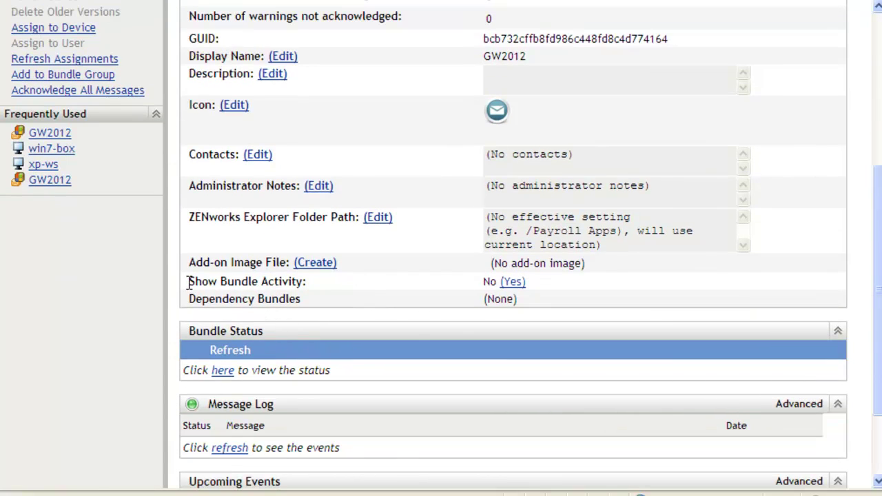
{"action": "left_click_drag", "start_coordinate": [190, 282], "coordinate": [303, 282]}
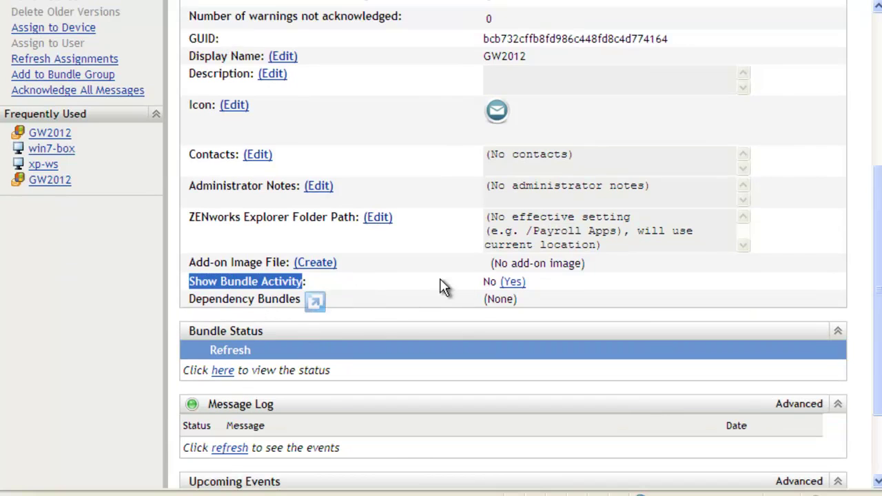
{"action": "left_click", "coordinate": [513, 285]}
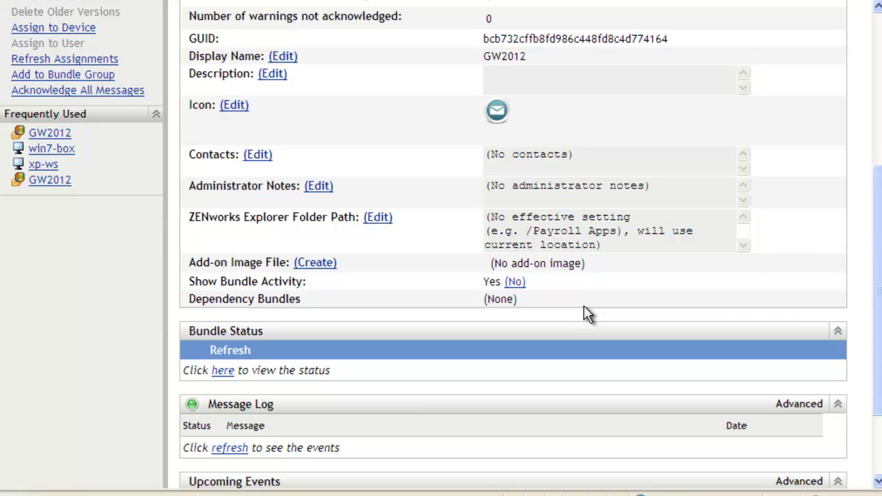
{"action": "scroll", "coordinate": [544, 209], "scroll_direction": "up", "scroll_amount": 3}
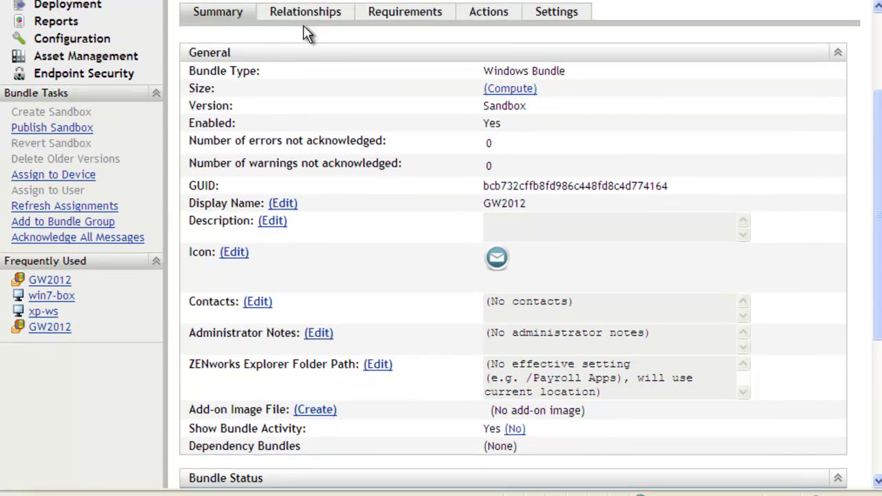
Step: Publish the GW2012 sandbox as a new version, making it version 0
{"action": "scroll", "coordinate": [448, 207], "scroll_direction": "up", "scroll_amount": 3}
{"action": "scroll", "coordinate": [473, 230], "scroll_direction": "down", "scroll_amount": 3}
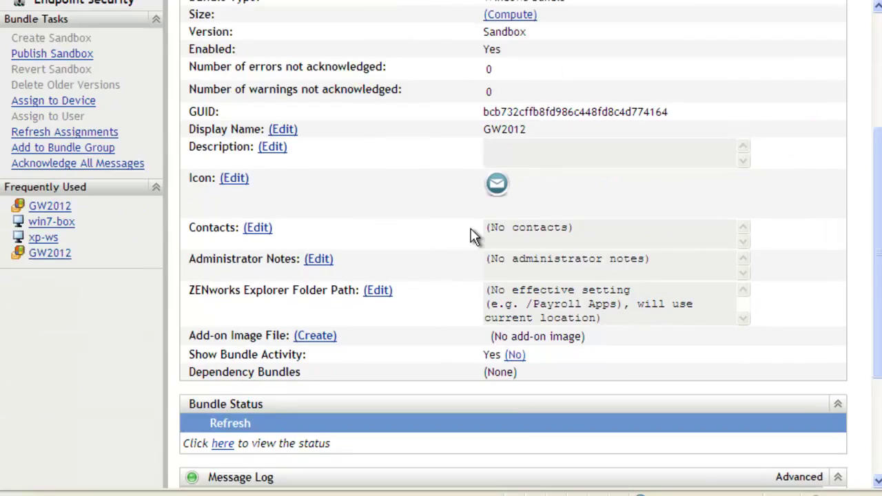
{"action": "scroll", "coordinate": [419, 230], "scroll_direction": "up", "scroll_amount": 5}
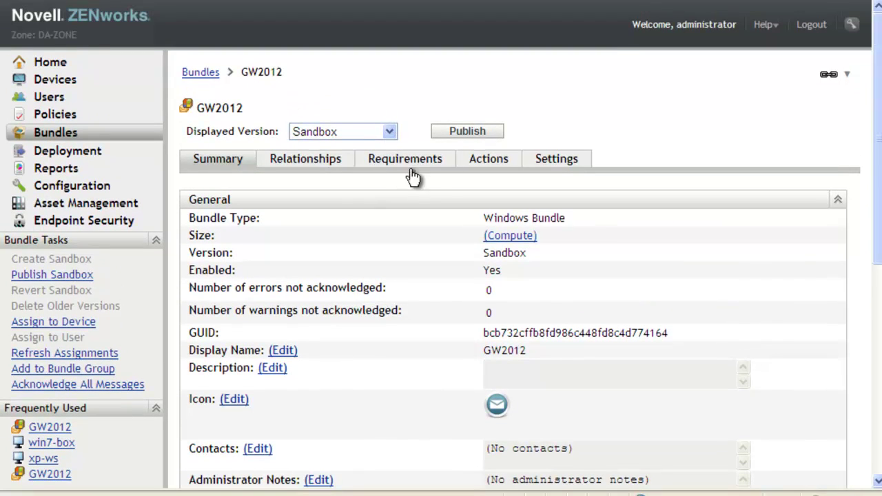
{"action": "left_click", "coordinate": [463, 138]}
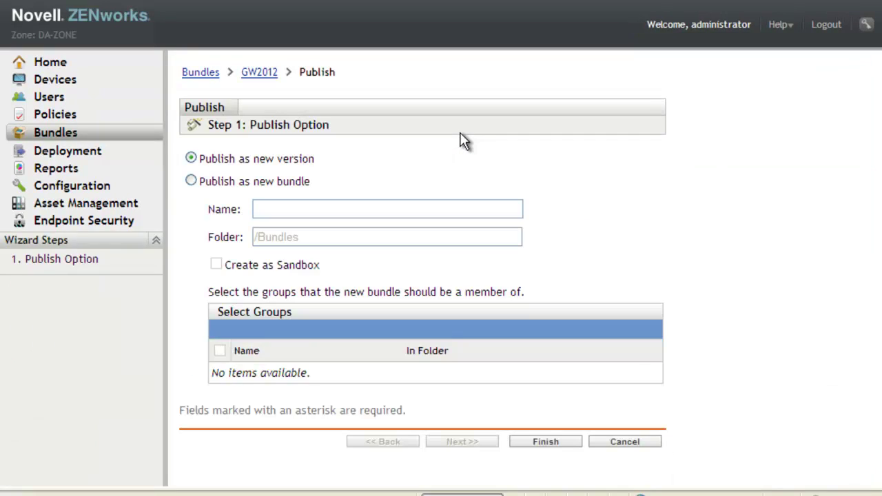
{"action": "left_click", "coordinate": [554, 439]}
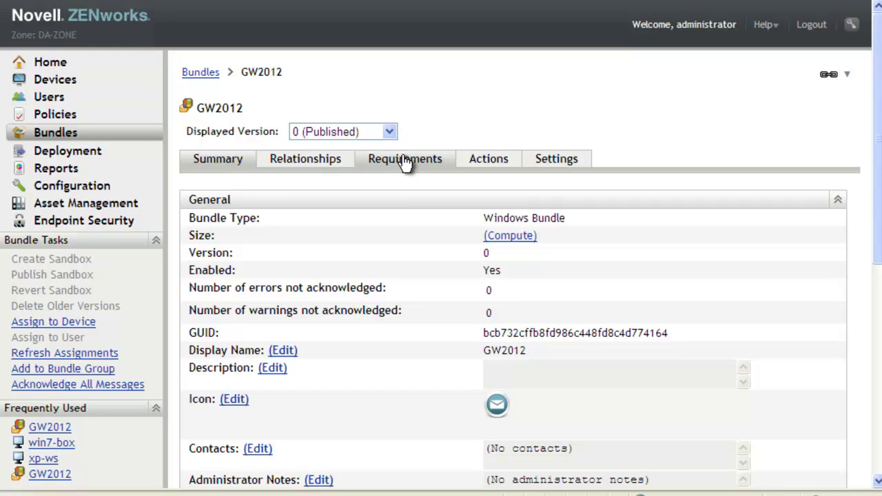
Step: Add xp-ws from the Workstations folder as a device assignment for GW2012
{"action": "left_click", "coordinate": [332, 168]}
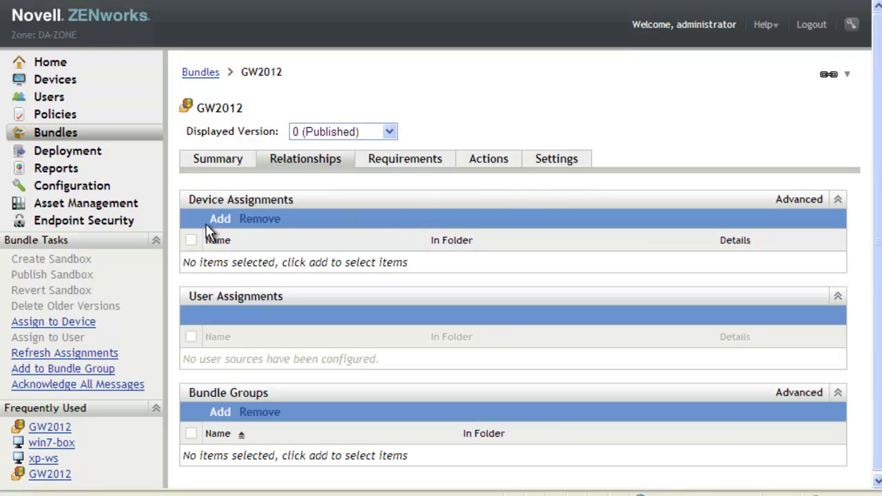
{"action": "left_click", "coordinate": [220, 219]}
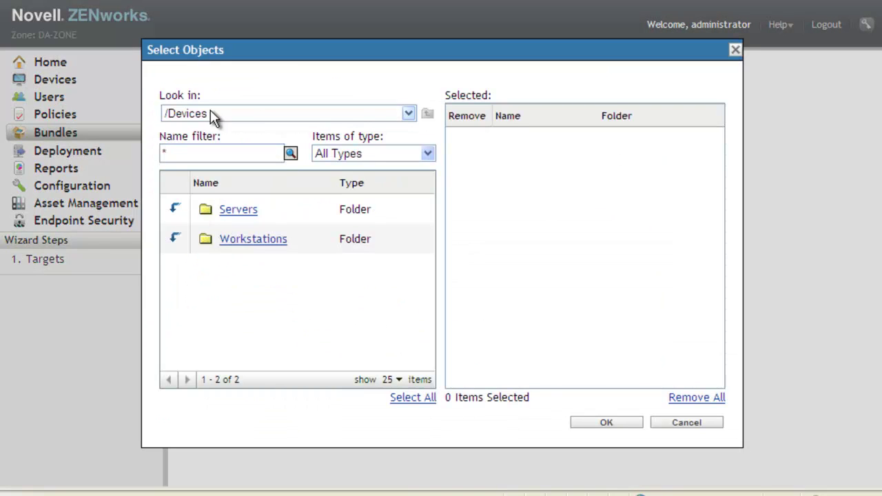
{"action": "left_click", "coordinate": [175, 238]}
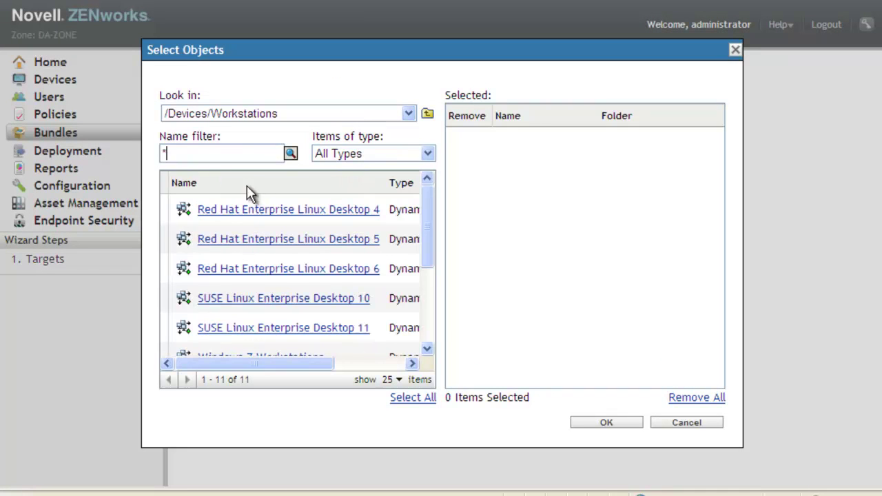
{"action": "left_click_drag", "start_coordinate": [428, 251], "coordinate": [429, 347]}
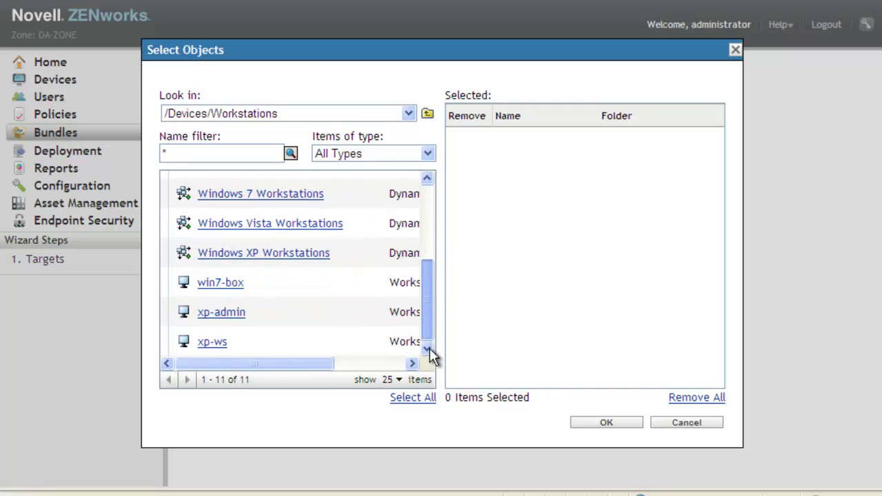
{"action": "left_click", "coordinate": [213, 343]}
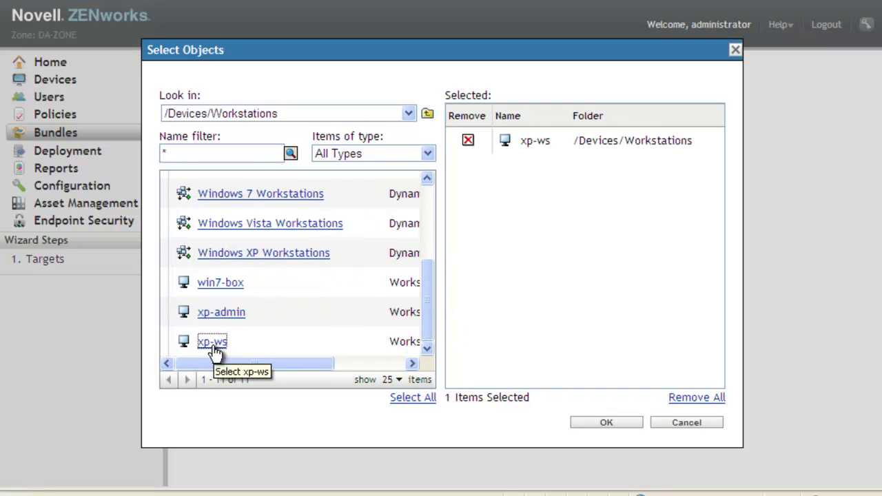
{"action": "left_click", "coordinate": [613, 421]}
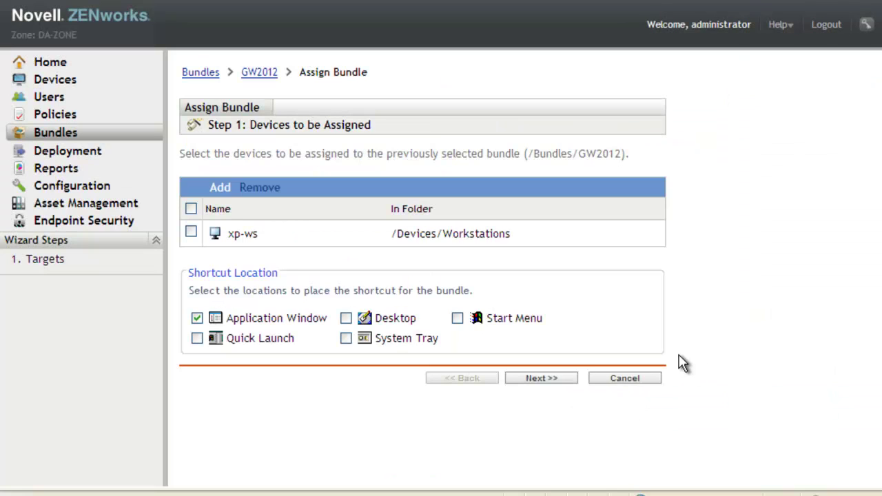
Step: Add Desktop, Start Menu and Quick Launch shortcut locations to the assignment
{"action": "left_click", "coordinate": [346, 316]}
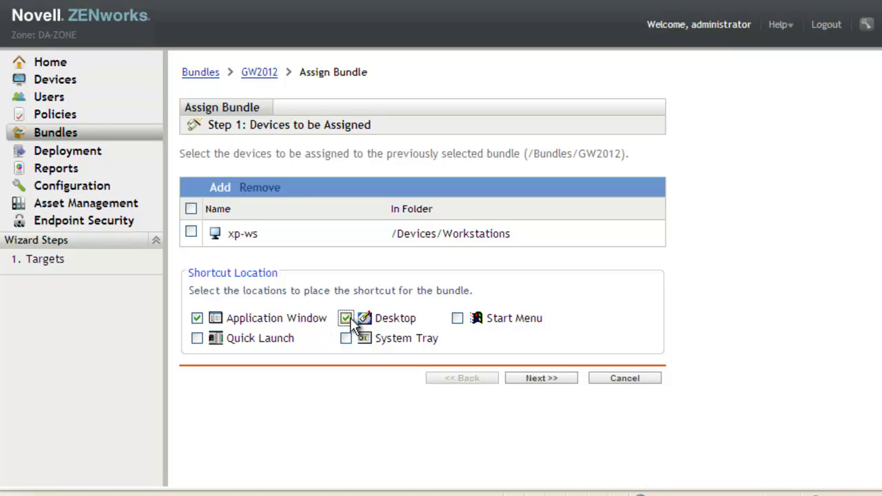
{"action": "left_click", "coordinate": [458, 319]}
{"action": "left_click", "coordinate": [197, 339]}
Step: Set distribution to Now with Install and Launch Immediately, then finish the xp-ws assignment
{"action": "left_click", "coordinate": [548, 379]}
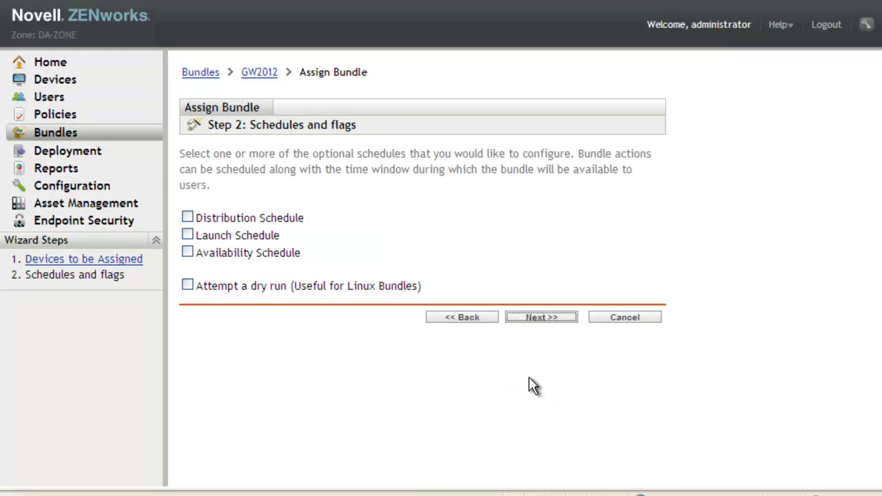
{"action": "left_click", "coordinate": [188, 217]}
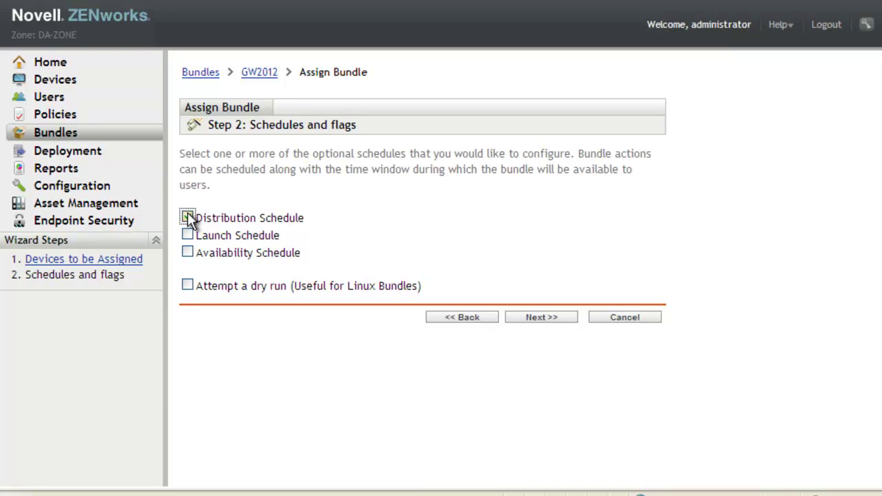
{"action": "left_click", "coordinate": [542, 318]}
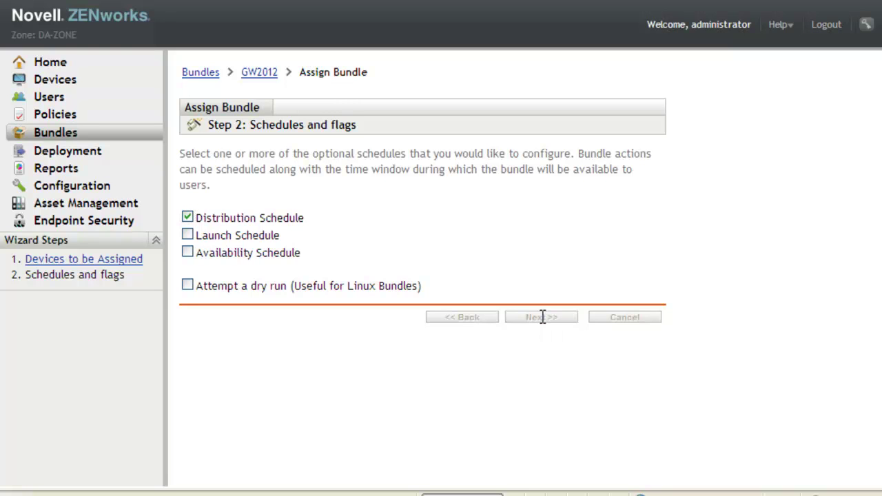
{"action": "scroll", "coordinate": [555, 277], "scroll_direction": "up", "scroll_amount": 5}
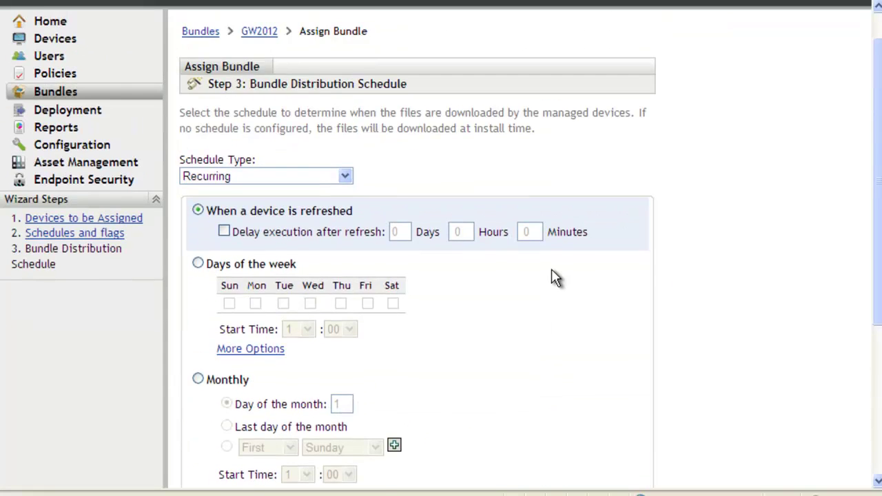
{"action": "left_click", "coordinate": [346, 218]}
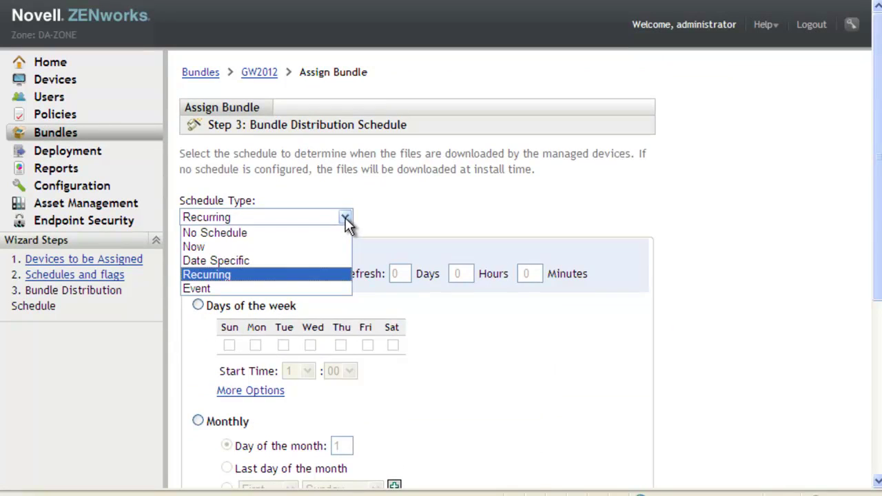
{"action": "left_click", "coordinate": [310, 246]}
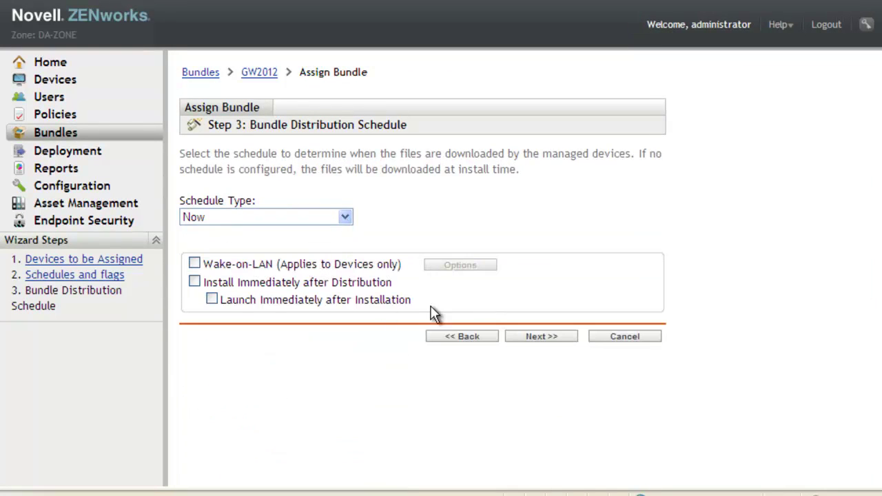
{"action": "left_click", "coordinate": [195, 282]}
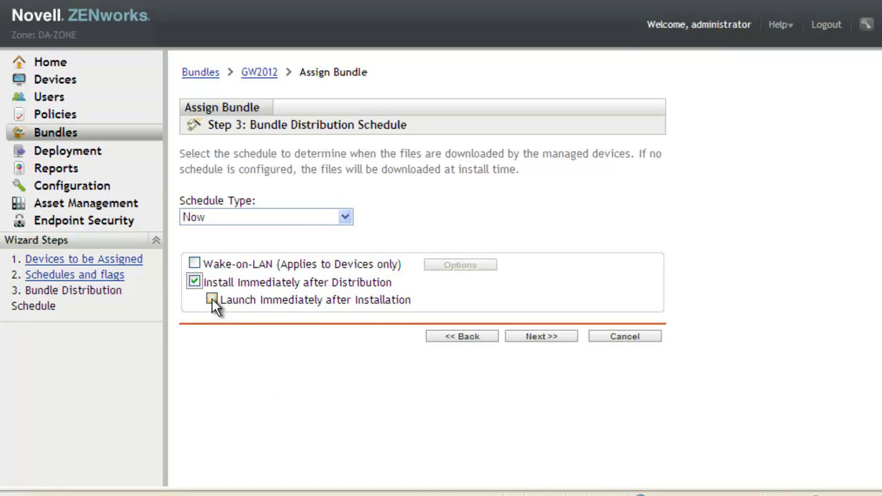
{"action": "left_click", "coordinate": [212, 301]}
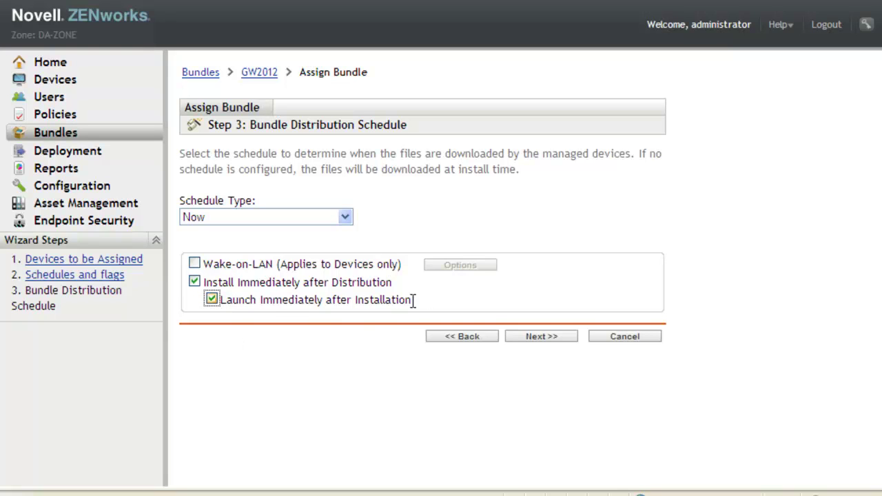
{"action": "left_click", "coordinate": [541, 337]}
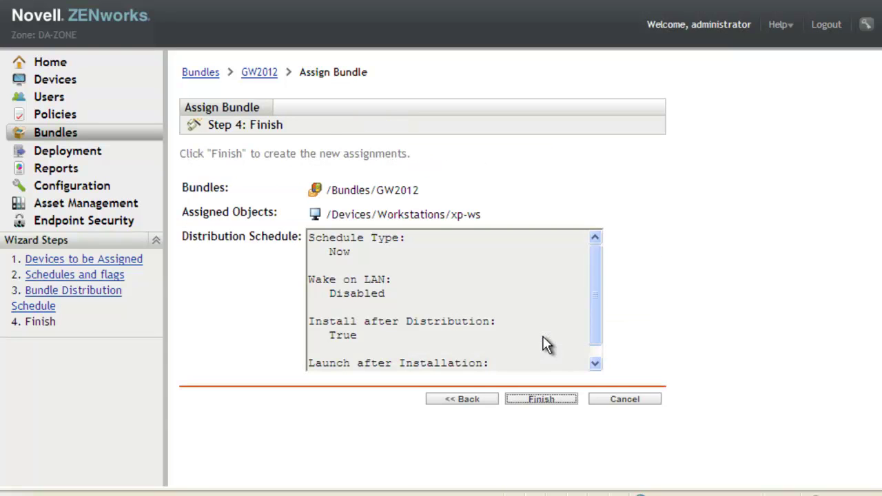
{"action": "left_click", "coordinate": [551, 403]}
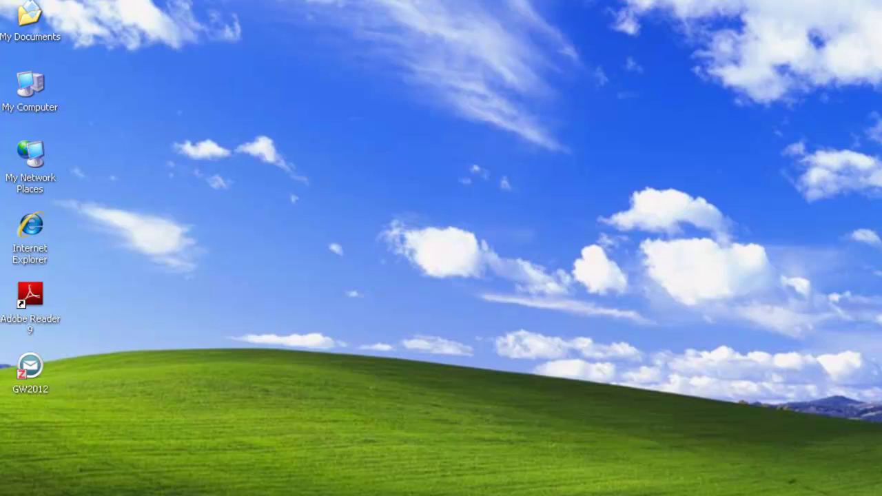
Step: Launch GW2012 from its shortcut on the XP desktop
{"action": "left_click", "coordinate": [29, 369]}
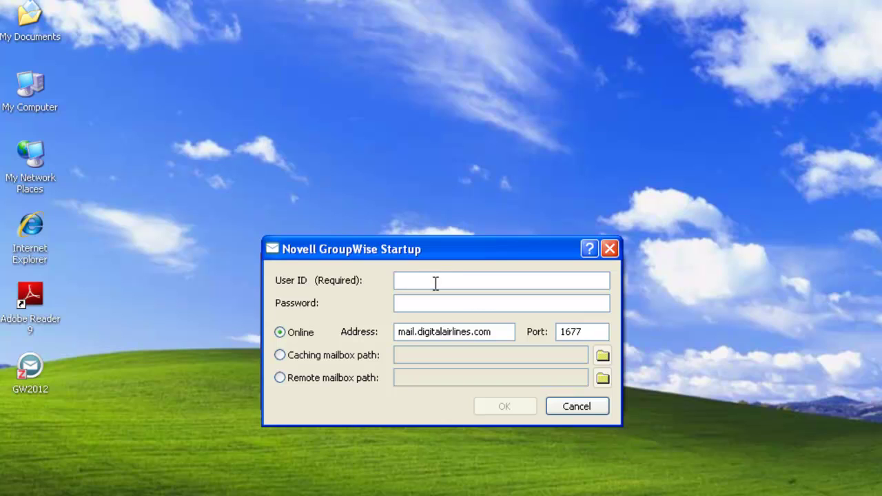
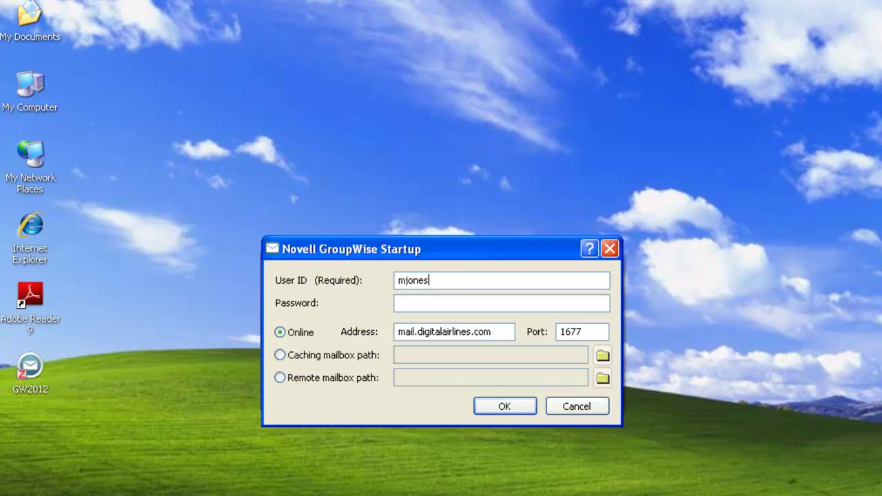
Step: Log in to GroupWise with the user's ID and account password
{"action": "key", "text": "Tab"}
{"action": "type", "text": "nopassword"}
{"action": "key", "text": "Return"}
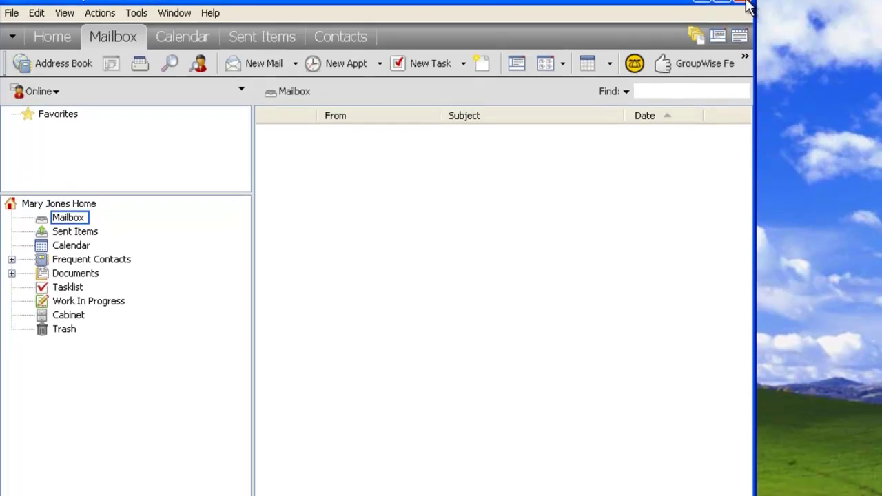
Step: Close GroupWise and check that GW2012 is listed under Start > Applications
{"action": "left_click", "coordinate": [746, 18]}
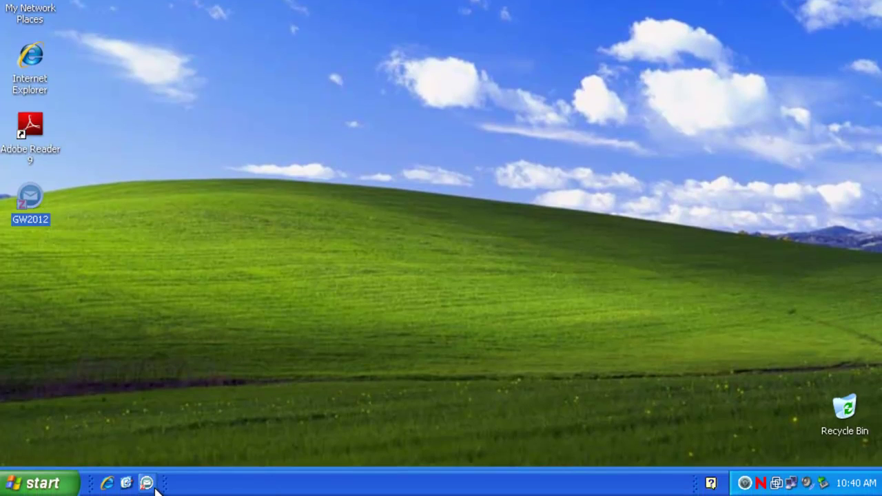
{"action": "left_click", "coordinate": [69, 486]}
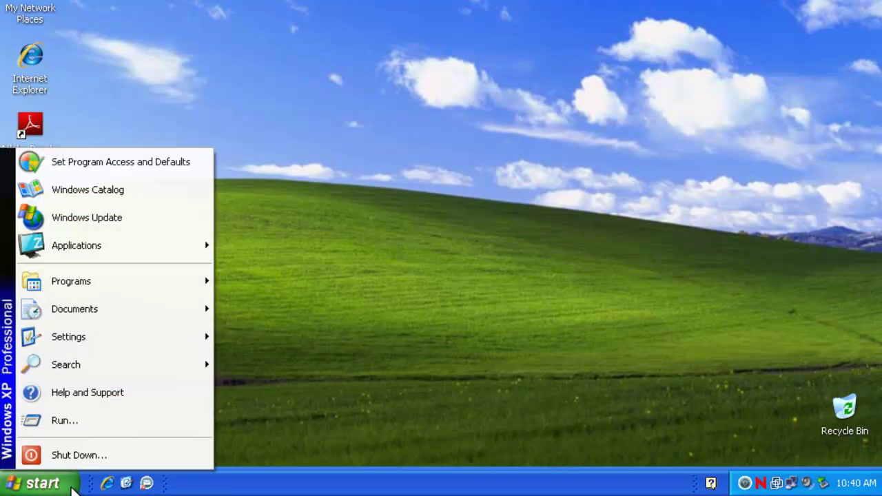
{"action": "mouse_move", "coordinate": [121, 248]}
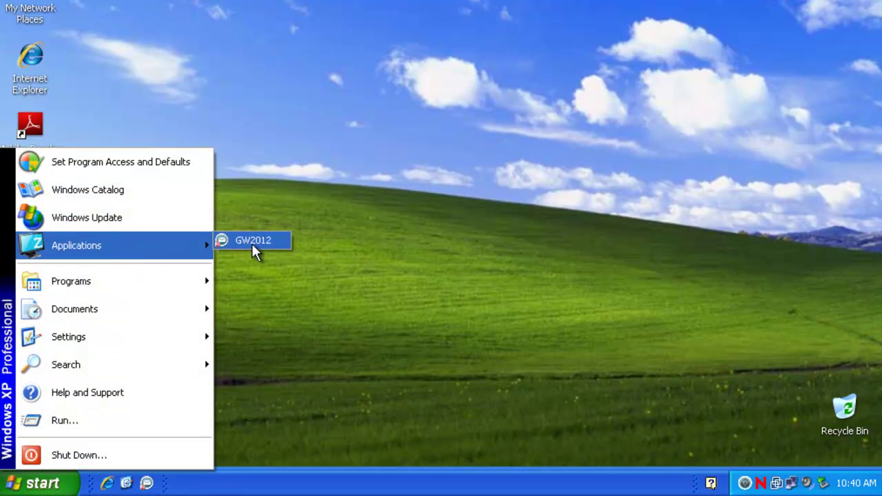
{"action": "left_click", "coordinate": [337, 352]}
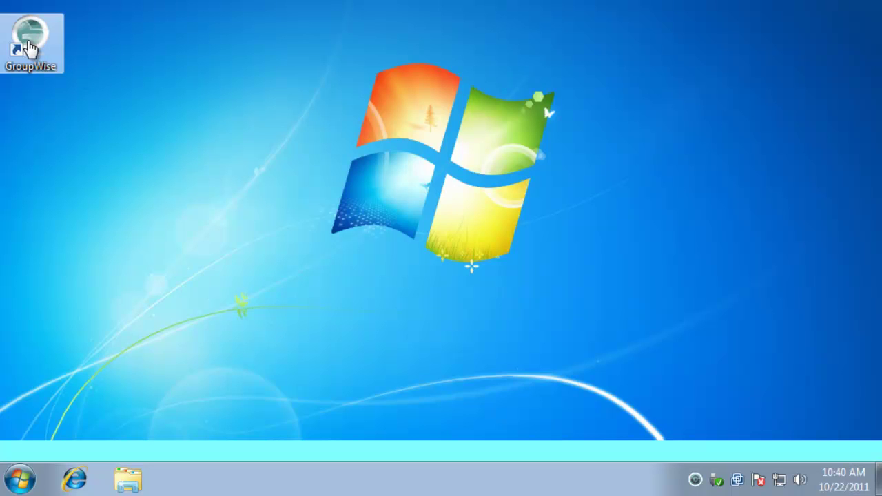
Step: Launch the existing GroupWise client on Windows 7 and submit its Startup dialog
{"action": "double_click", "coordinate": [30, 45]}
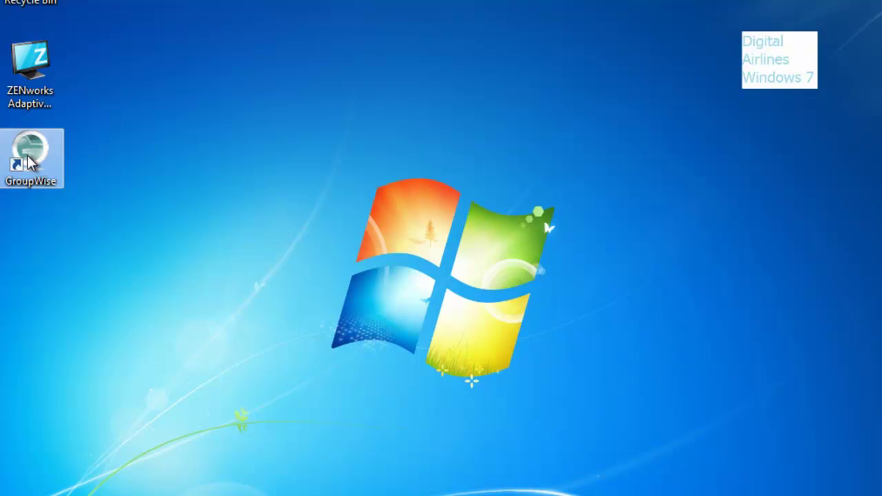
{"action": "double_click", "coordinate": [27, 159]}
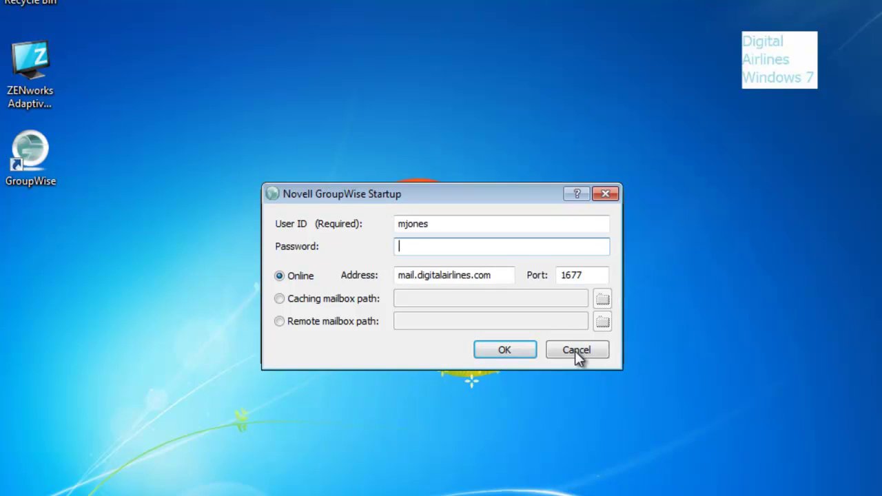
{"action": "key", "text": "Return"}
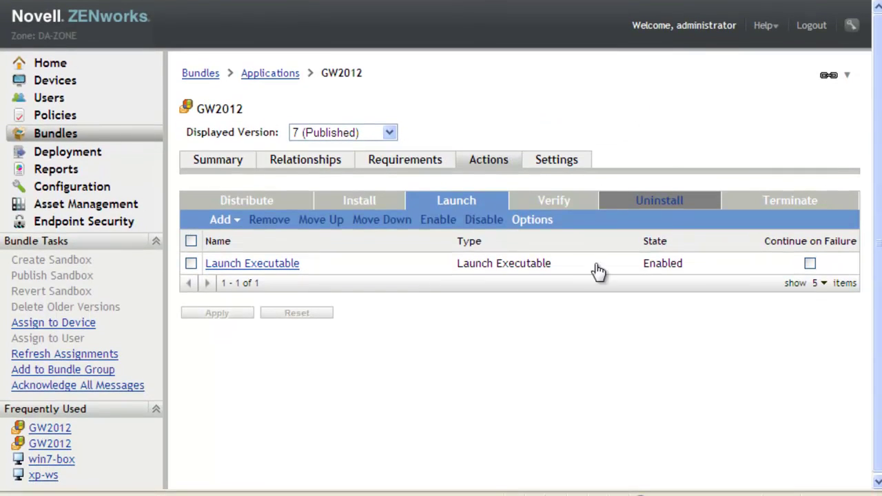
Step: Add win7-box from the Workstations folder as a device assignment for GW2012
{"action": "left_click", "coordinate": [321, 169]}
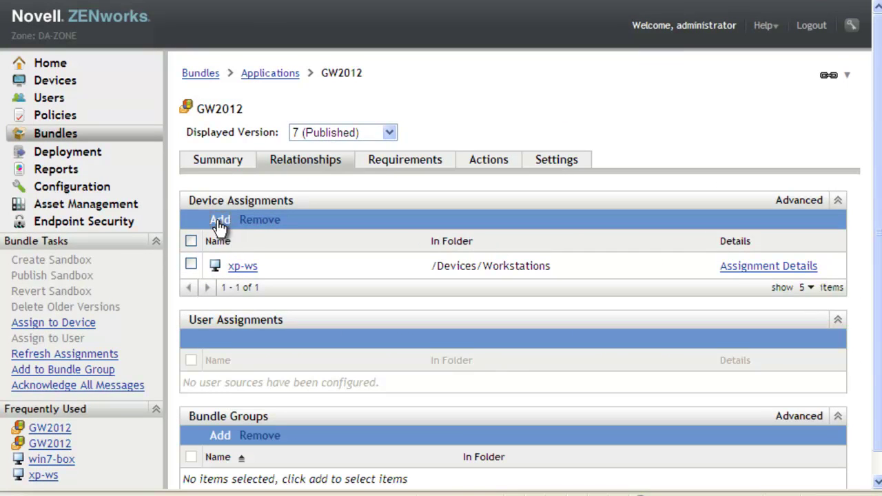
{"action": "left_click", "coordinate": [219, 220]}
{"action": "left_click", "coordinate": [177, 240]}
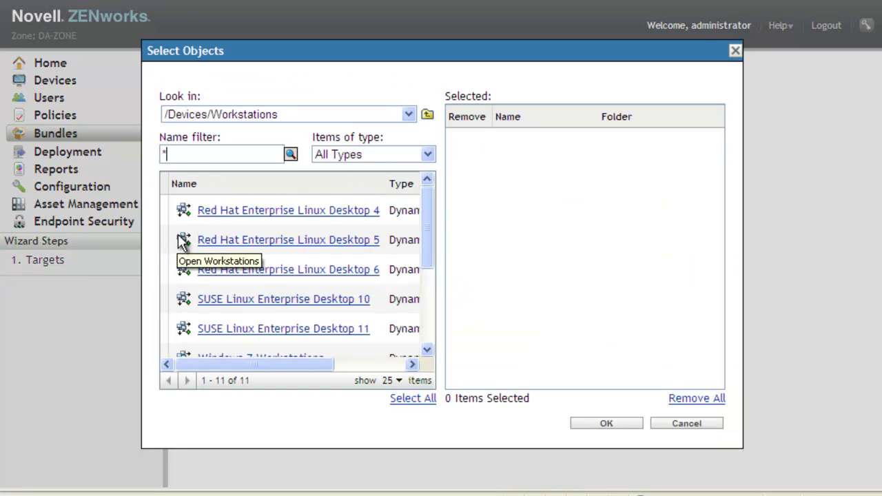
{"action": "left_click_drag", "start_coordinate": [427, 262], "coordinate": [427, 333]}
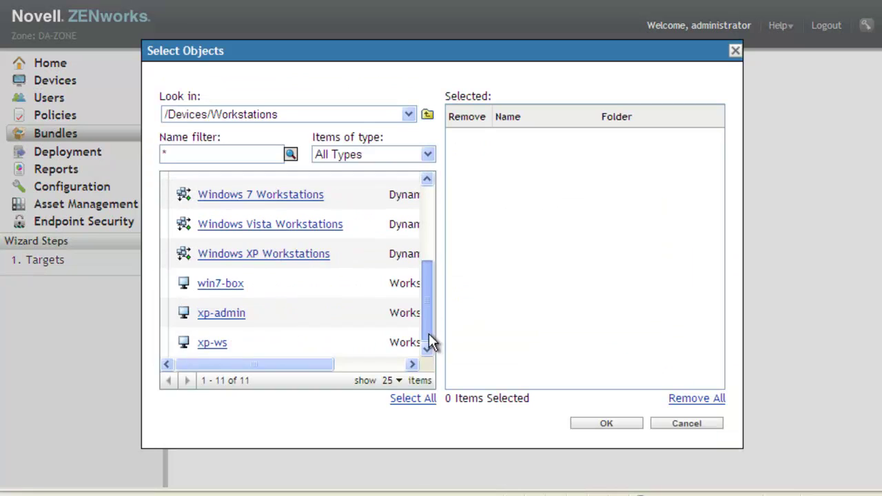
{"action": "left_click", "coordinate": [214, 284]}
{"action": "left_click", "coordinate": [618, 423]}
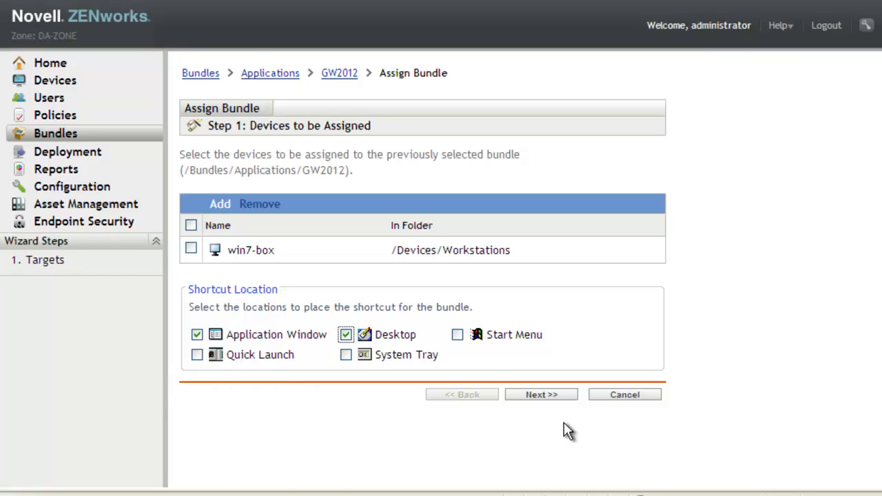
Step: Add a Start Menu shortcut, distribute Now with Install Immediately, and finish the assignment
{"action": "left_click", "coordinate": [457, 335]}
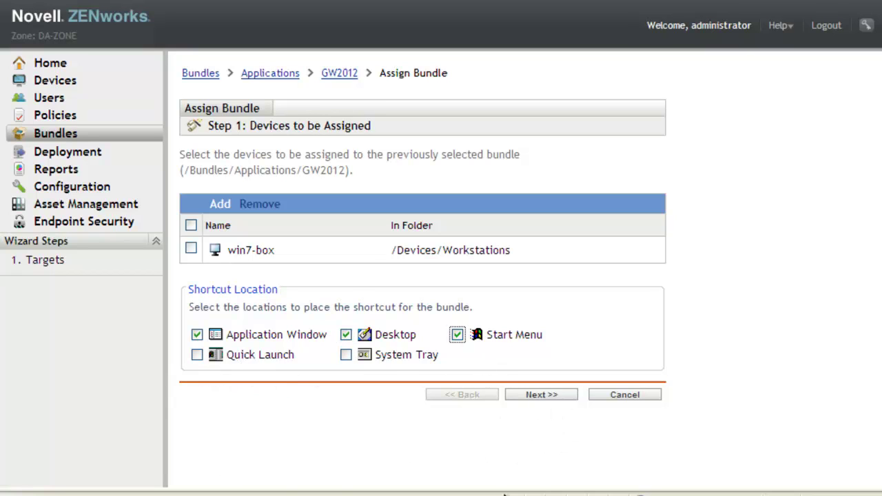
{"action": "left_click", "coordinate": [541, 394]}
{"action": "left_click", "coordinate": [187, 218]}
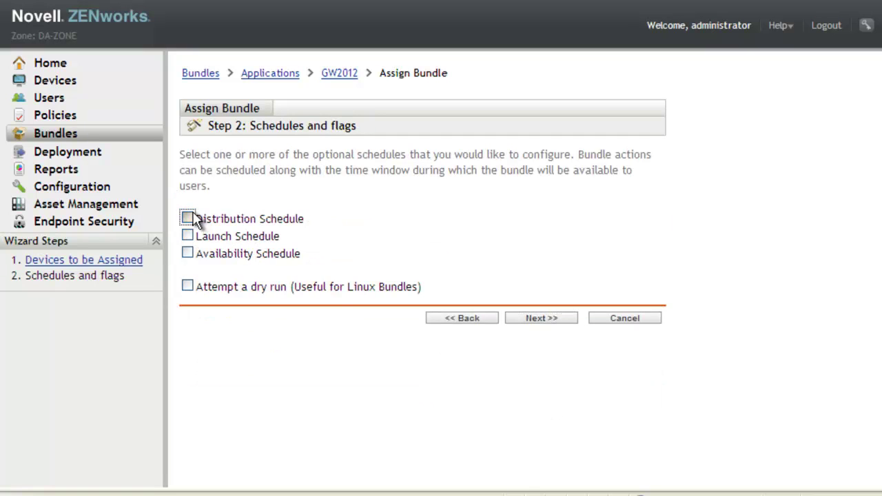
{"action": "left_click", "coordinate": [558, 315]}
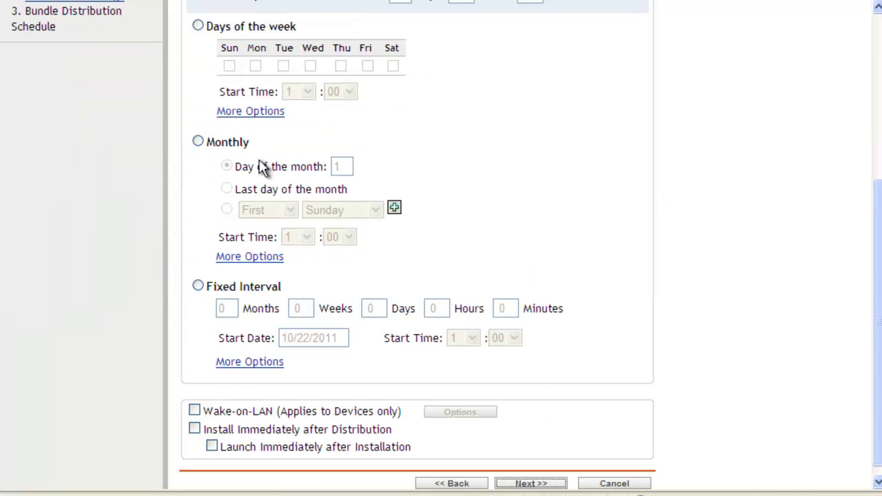
{"action": "scroll", "coordinate": [652, 335], "scroll_direction": "up", "scroll_amount": 4}
{"action": "left_click", "coordinate": [347, 221]}
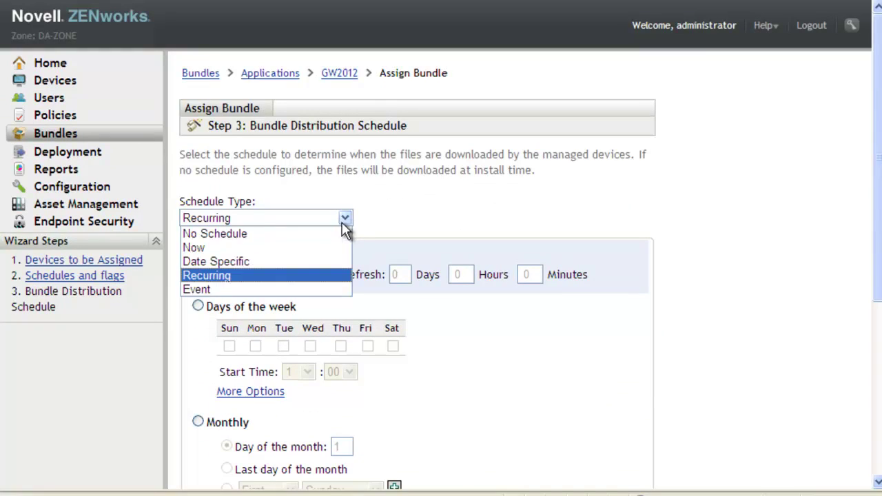
{"action": "left_click", "coordinate": [304, 248]}
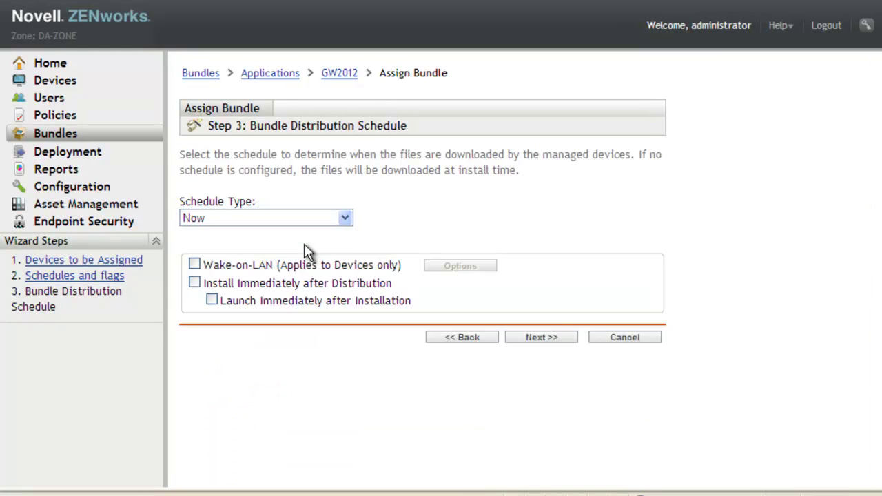
{"action": "left_click", "coordinate": [194, 283]}
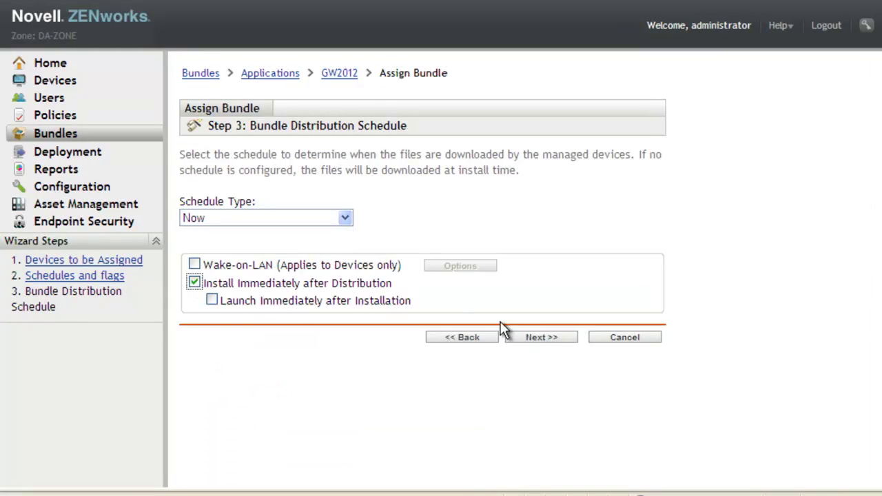
{"action": "left_click", "coordinate": [552, 337]}
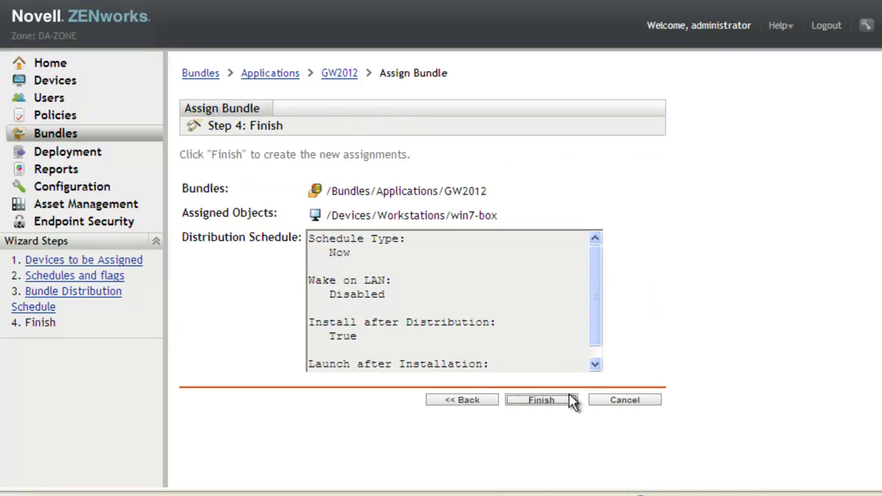
{"action": "left_click", "coordinate": [564, 398]}
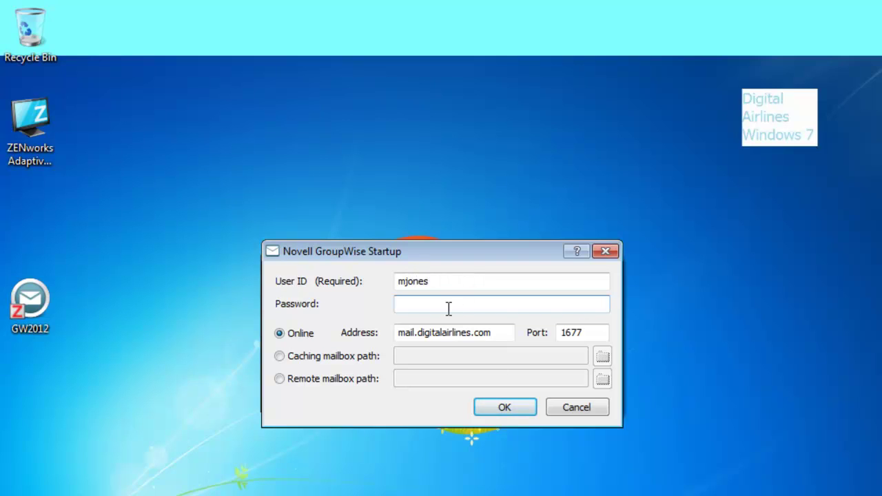
Step: Enter the account password to sign in to GroupWise
{"action": "type", "text": "•••"}
{"action": "type", "text": "******"}
{"action": "key", "text": "Return"}
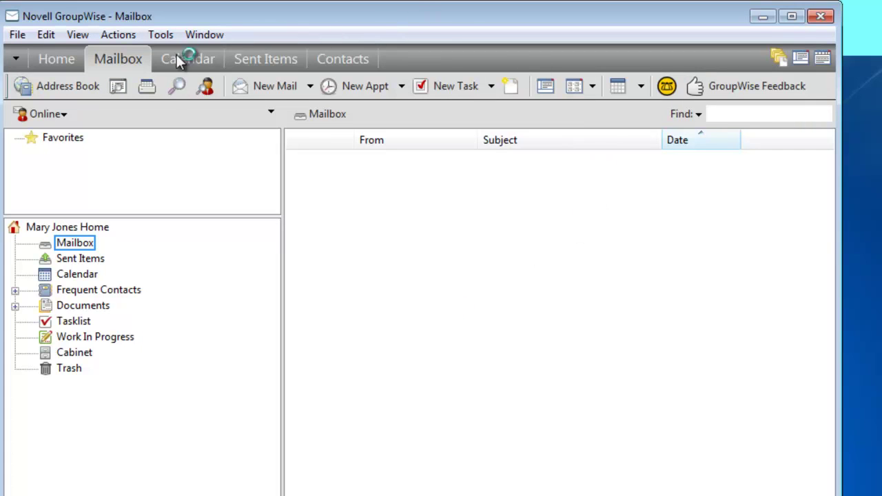
Step: Confirm release 12.0.0 in Help > About GroupWise, then close GroupWise
{"action": "left_click", "coordinate": [253, 35]}
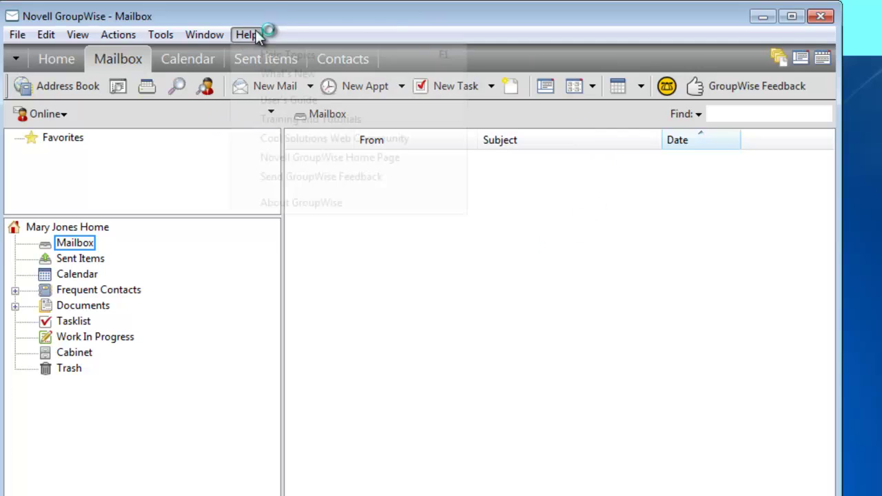
{"action": "left_click", "coordinate": [317, 202]}
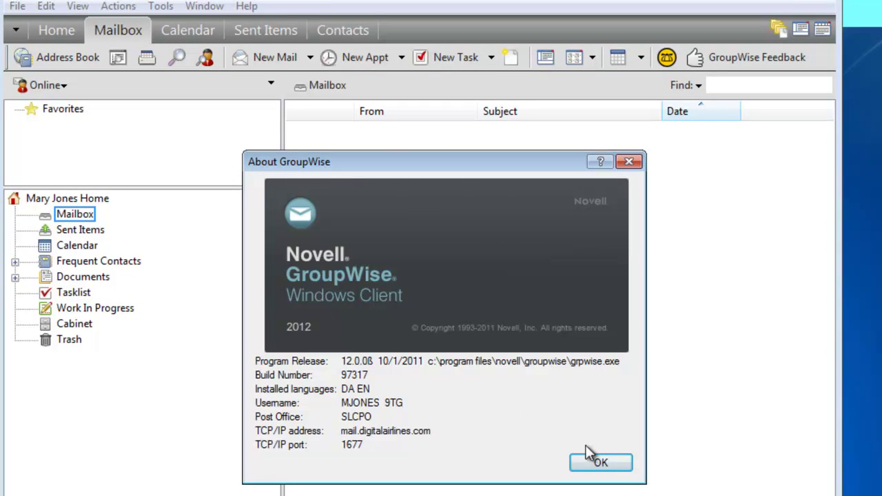
{"action": "left_click", "coordinate": [622, 462]}
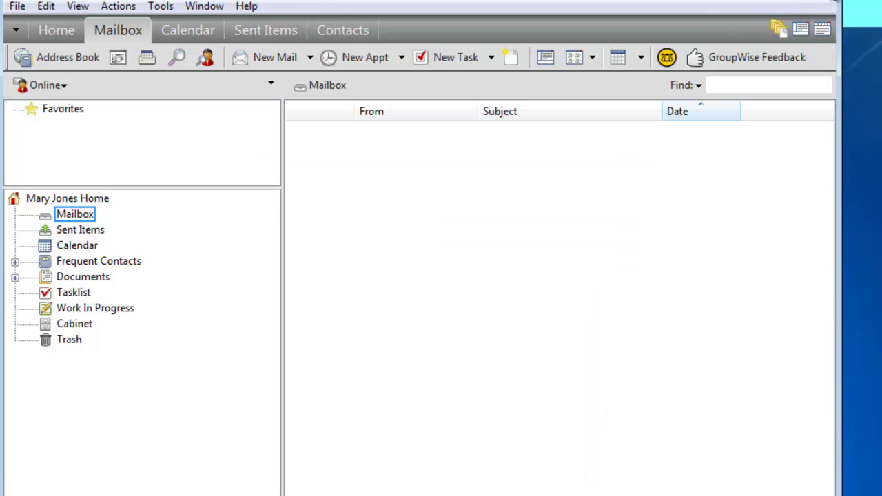
{"action": "left_click", "coordinate": [834, 0]}
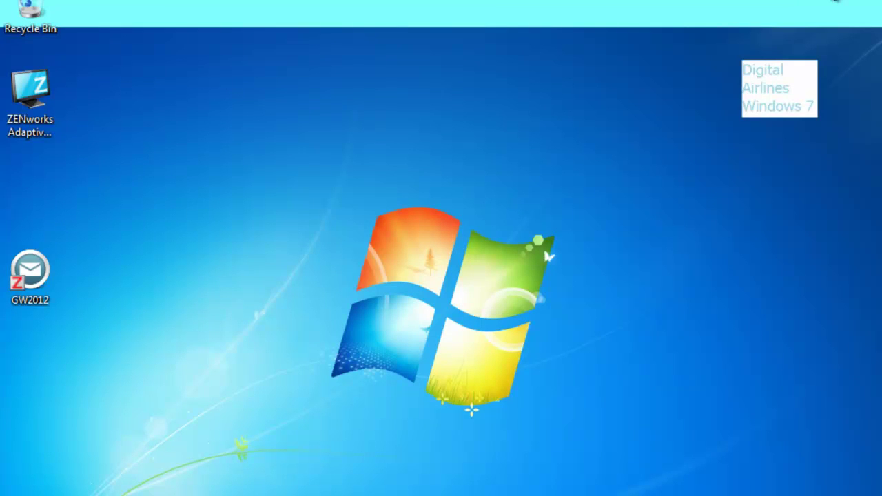